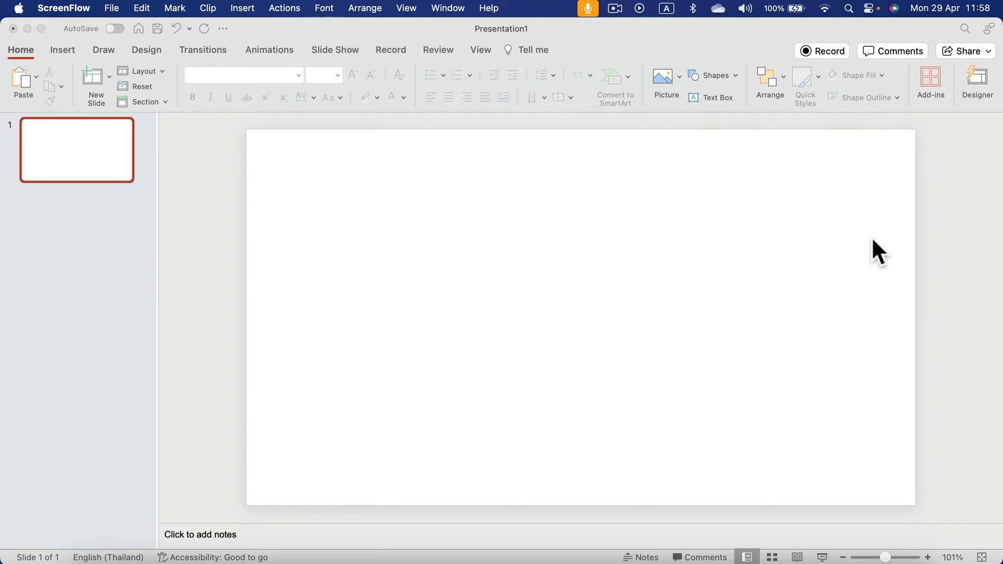
Insert a text box near the top of the slide and paste 'Would You Rather?' into it.
left_click(63, 50)
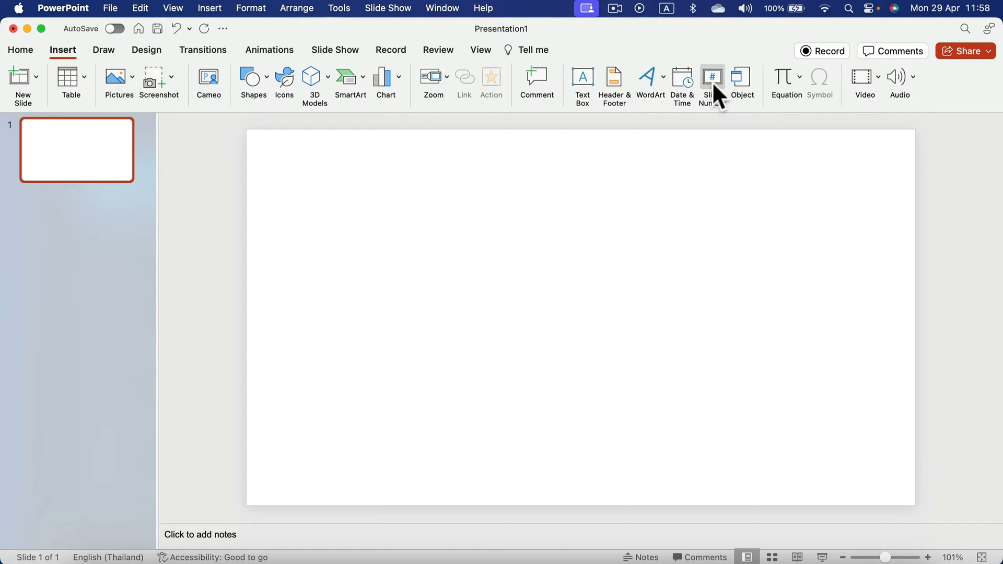
left_click(581, 79)
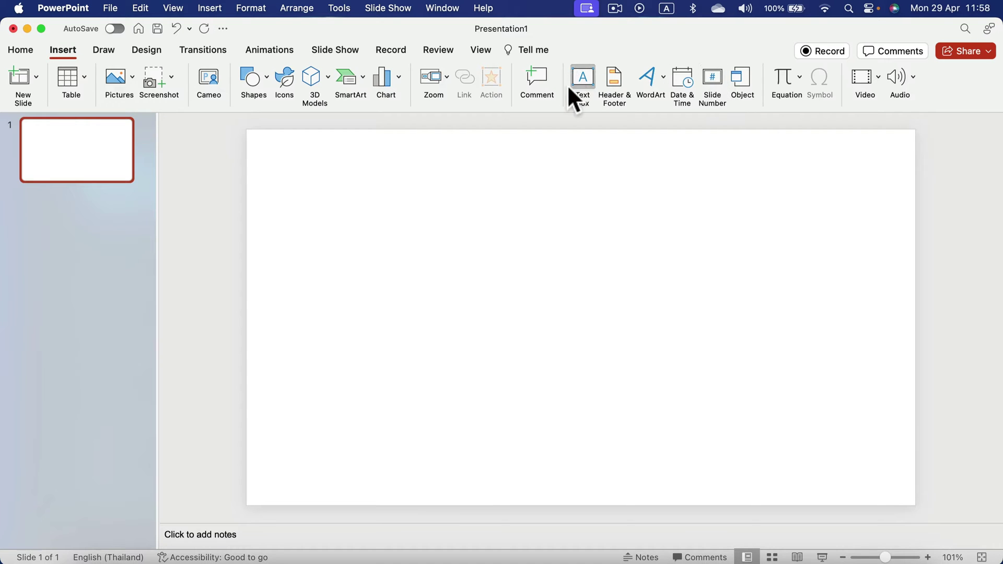
left_click(430, 184)
type("Would You Rather?")
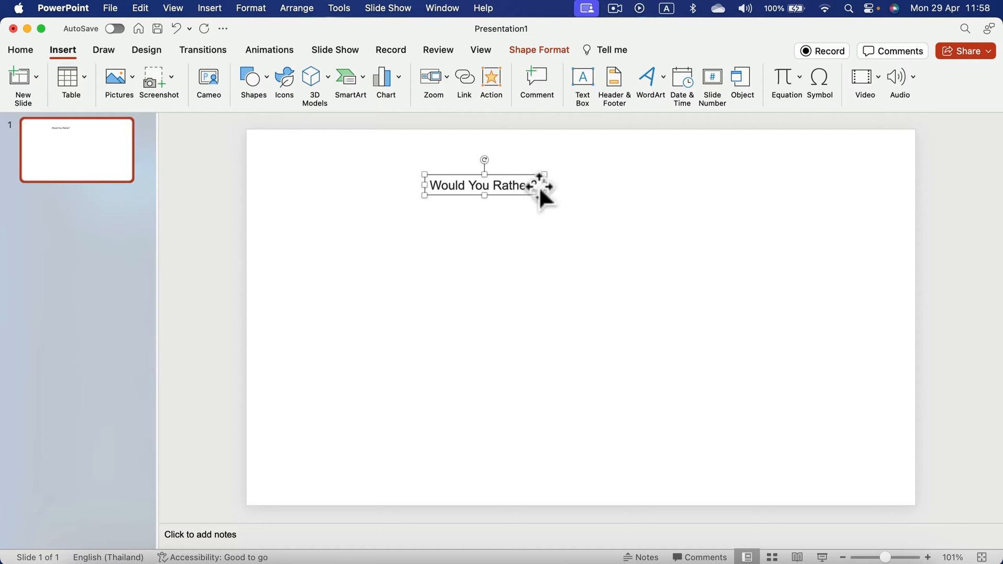
Format the title as 72 pt bold purple Courier Prime and centre it across the top.
left_click_drag(539, 186, 425, 186)
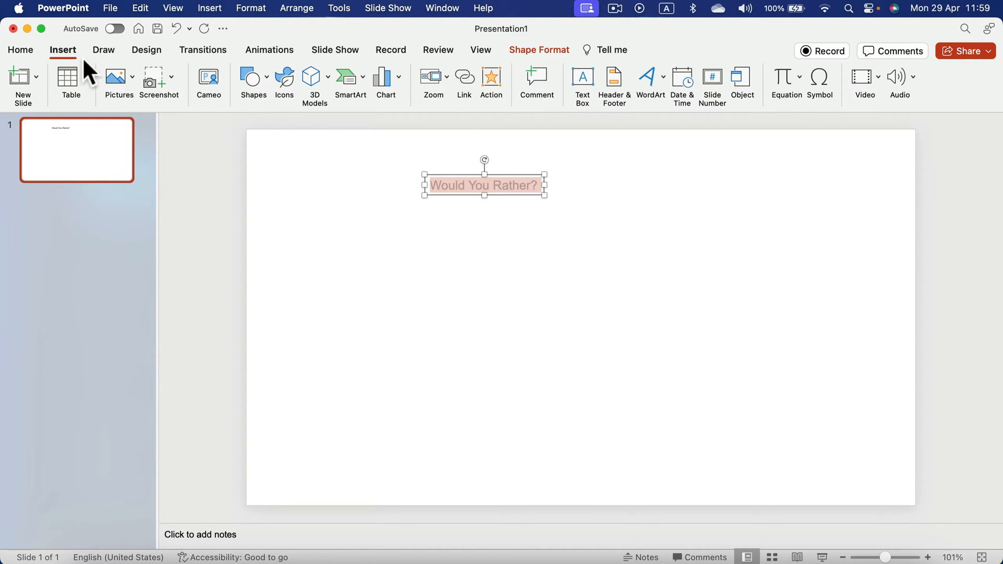
left_click(22, 49)
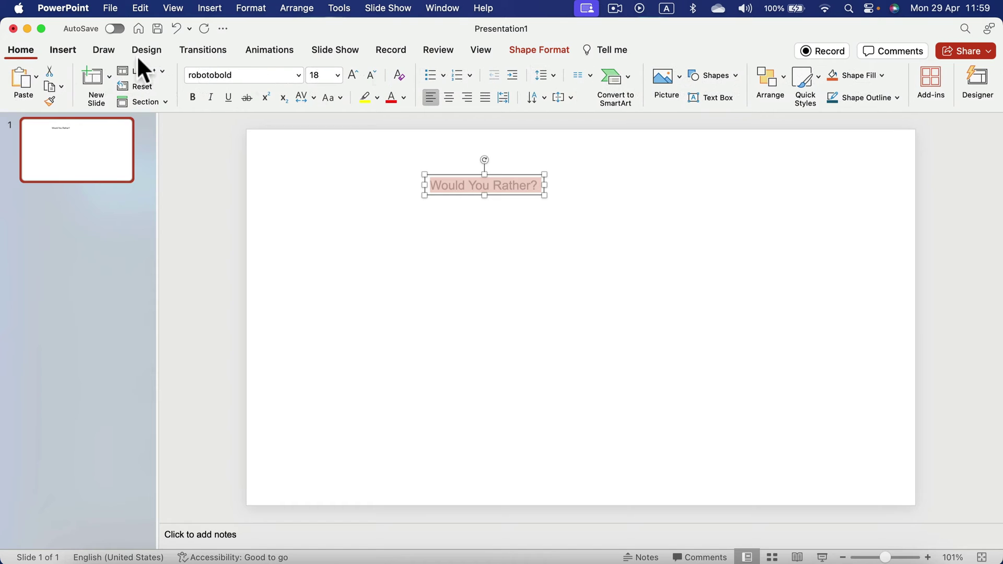
left_click(298, 75)
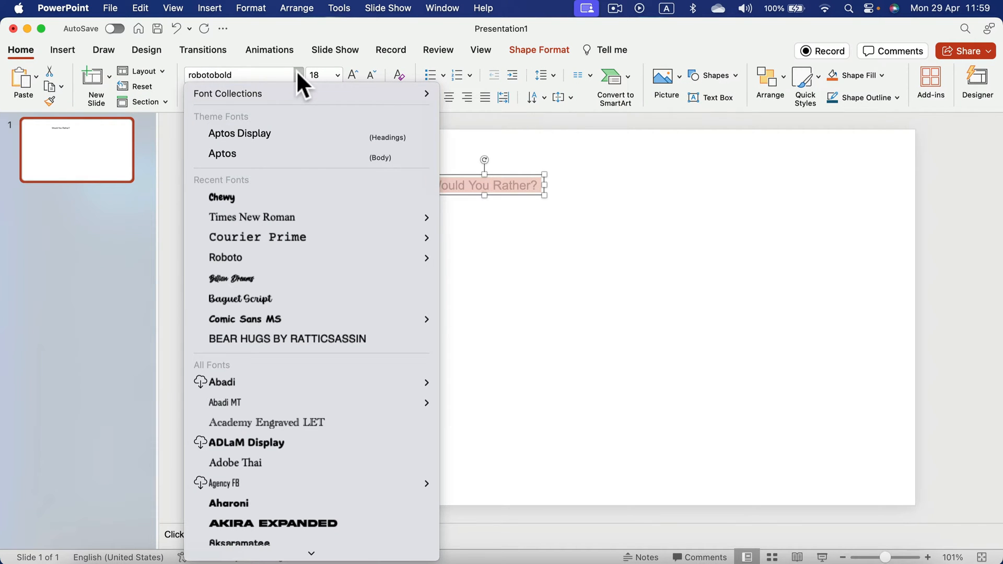
mouse_move(314, 258)
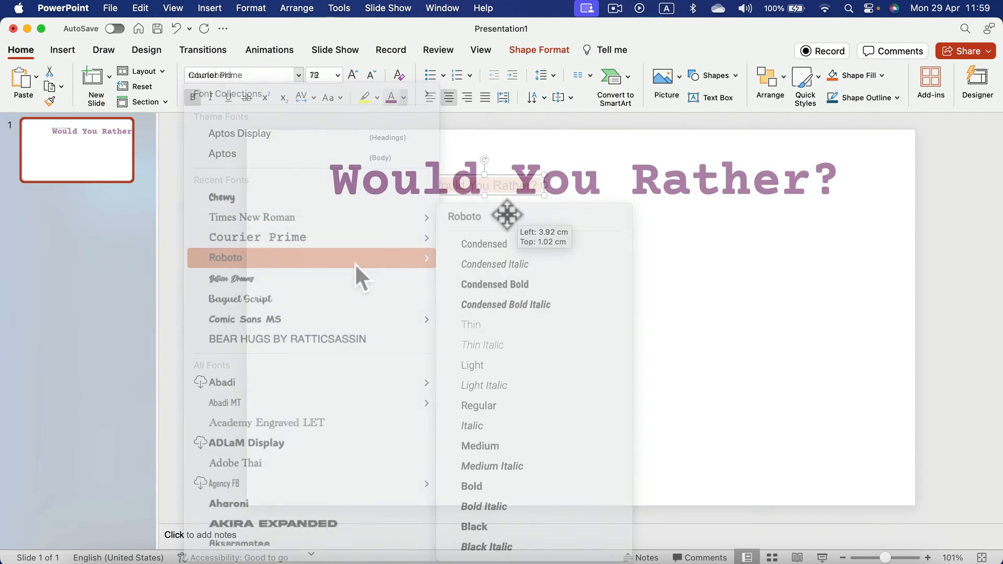
left_click_drag(503, 208, 504, 214)
left_click(487, 252)
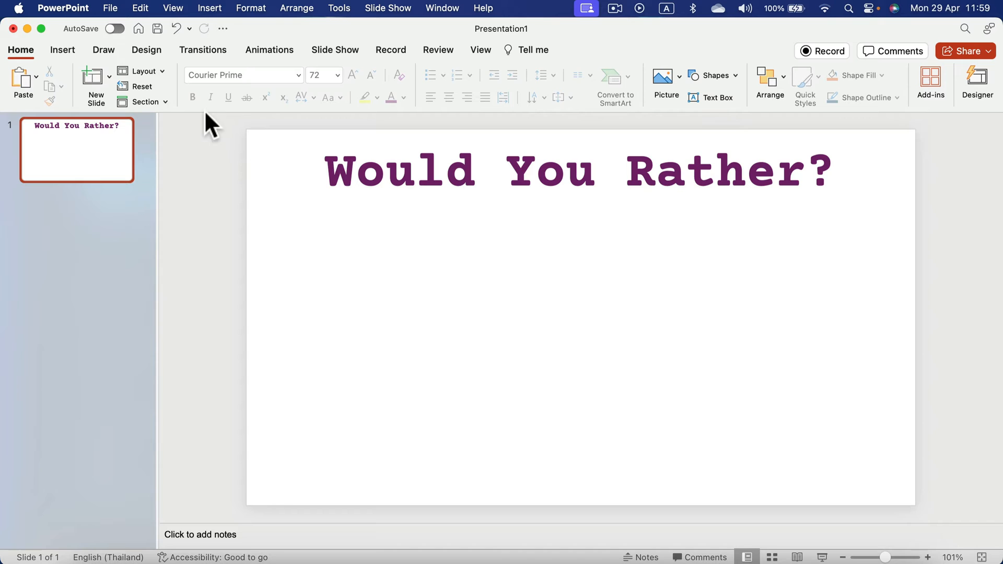
Draw a Block Arrows pentagon below the title and adjust how pointed its tip is.
left_click(71, 47)
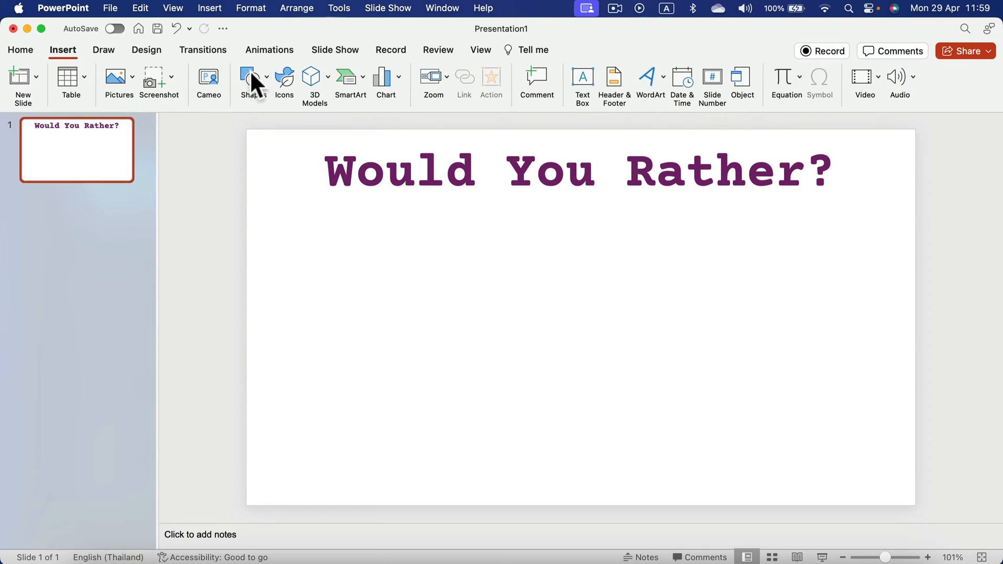
left_click(267, 75)
scroll(416, 314, "down", 3)
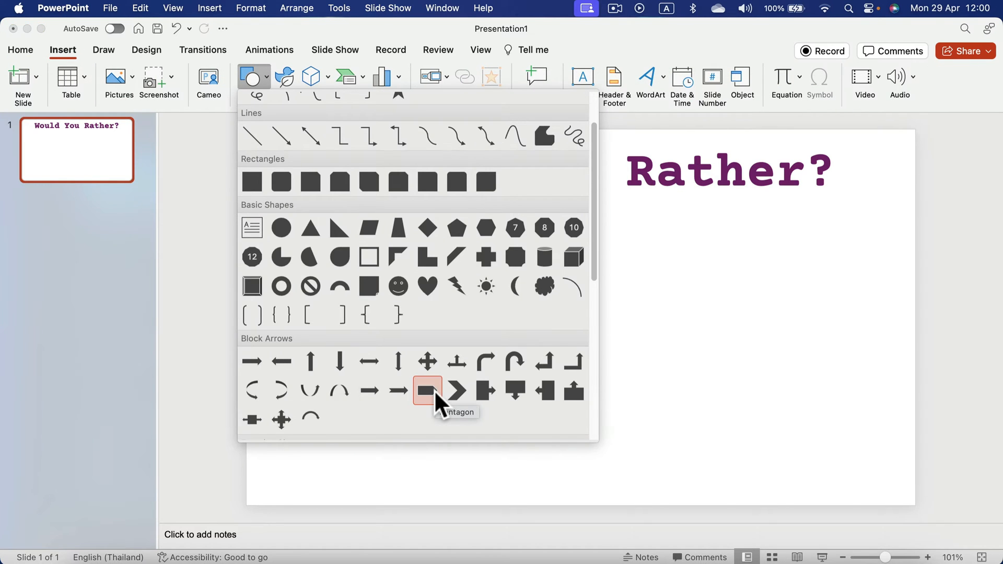
left_click(428, 390)
left_click_drag(360, 238, 559, 475)
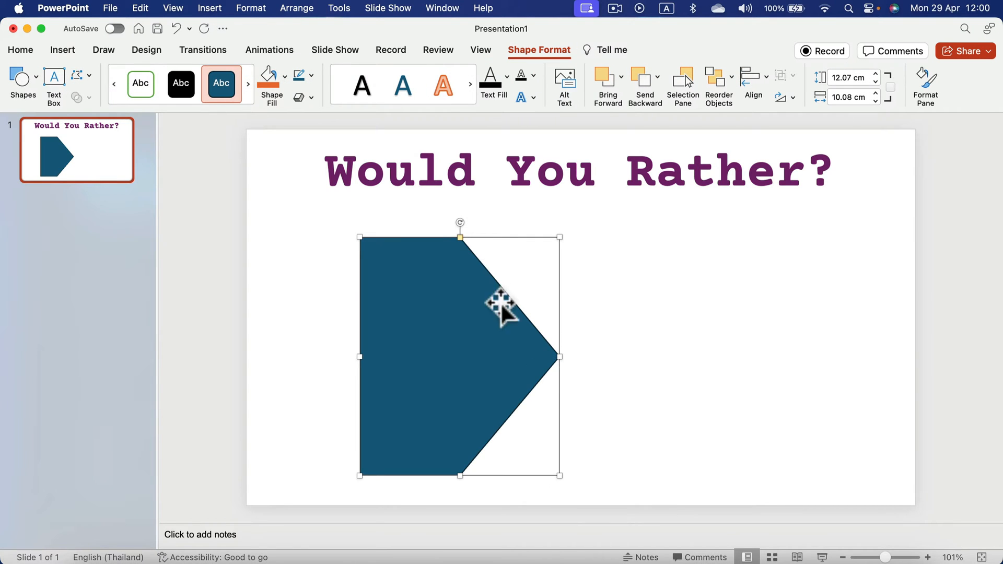
left_click_drag(461, 238, 527, 255)
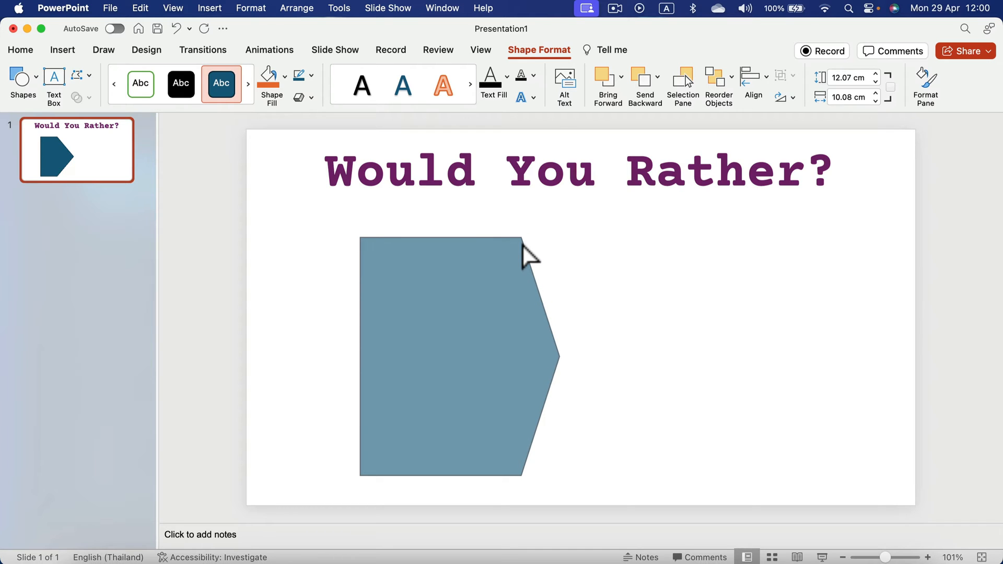
Move and resize the arrow so it fills the right half of the slide, pointing right.
left_click_drag(527, 255, 528, 254)
mouse_move(470, 345)
left_mouse_down()
mouse_move(794, 338)
mouse_move(782, 338)
left_mouse_up()
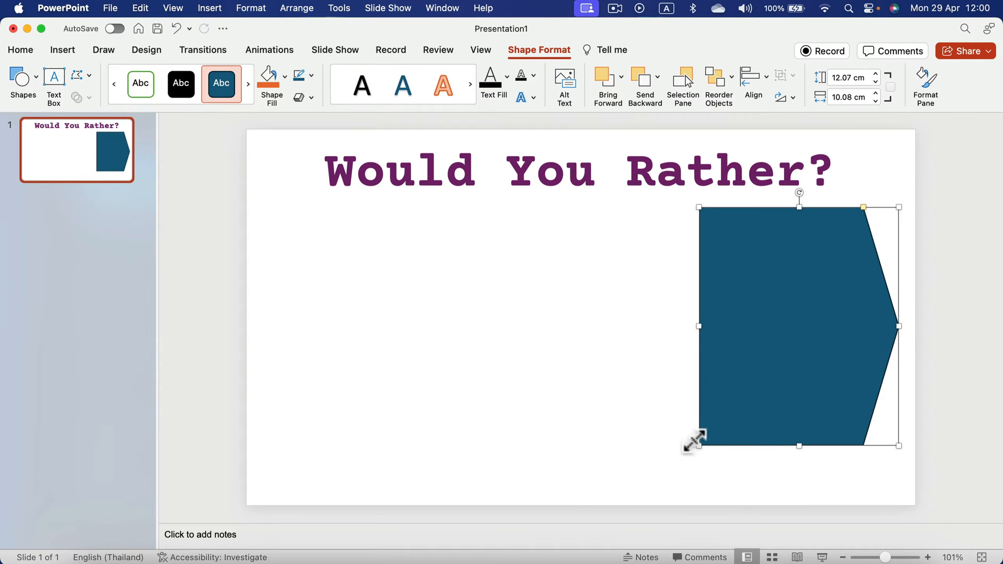
left_click_drag(699, 445, 648, 453)
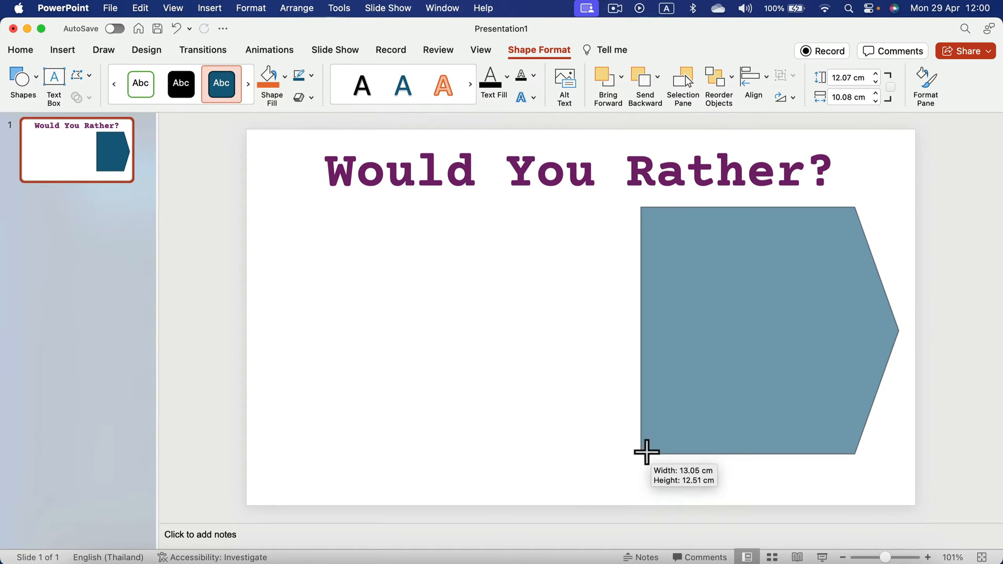
left_click_drag(648, 453, 659, 503)
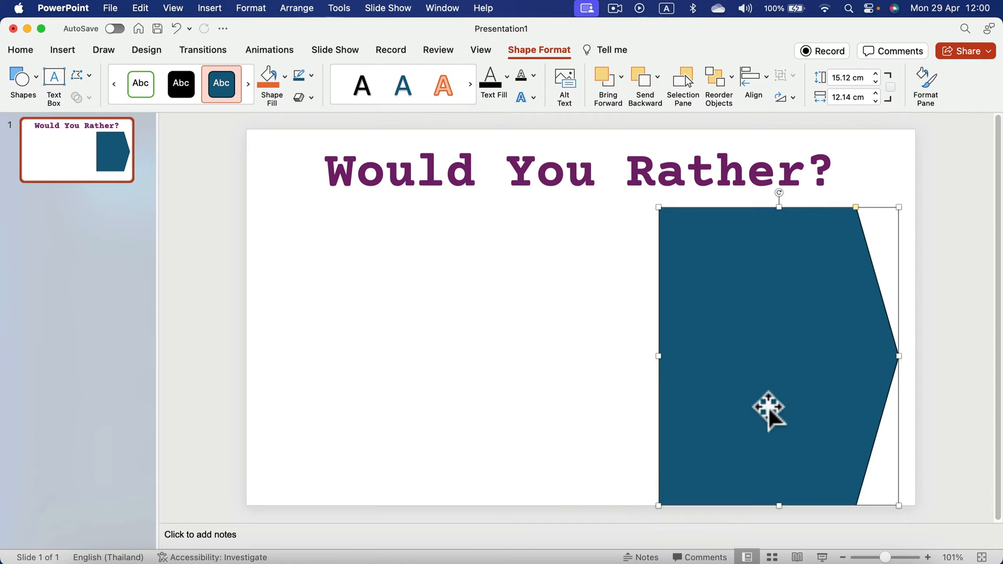
left_click_drag(775, 398, 763, 398)
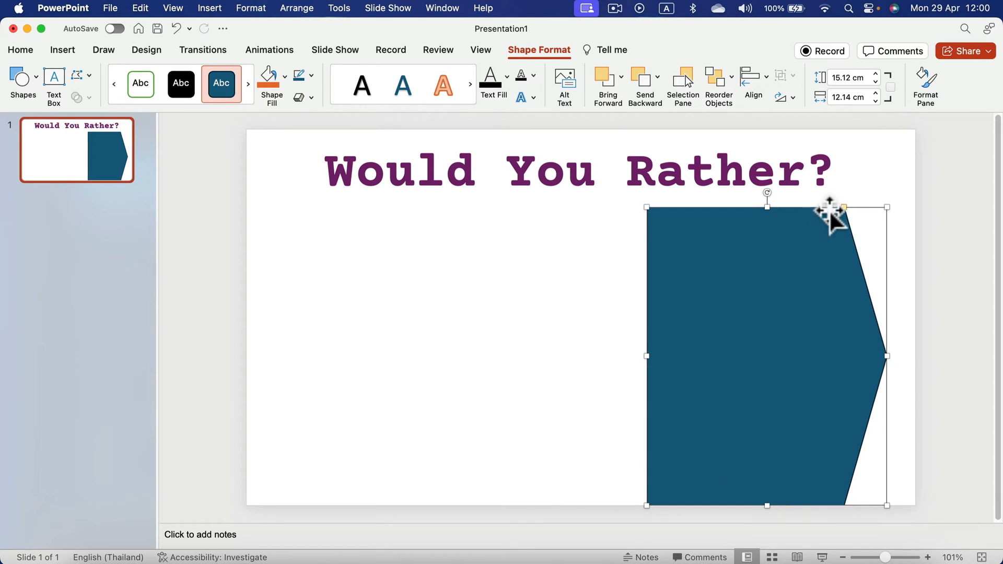
mouse_move(844, 209)
left_mouse_down()
mouse_move(840, 221)
mouse_move(847, 212)
left_mouse_up()
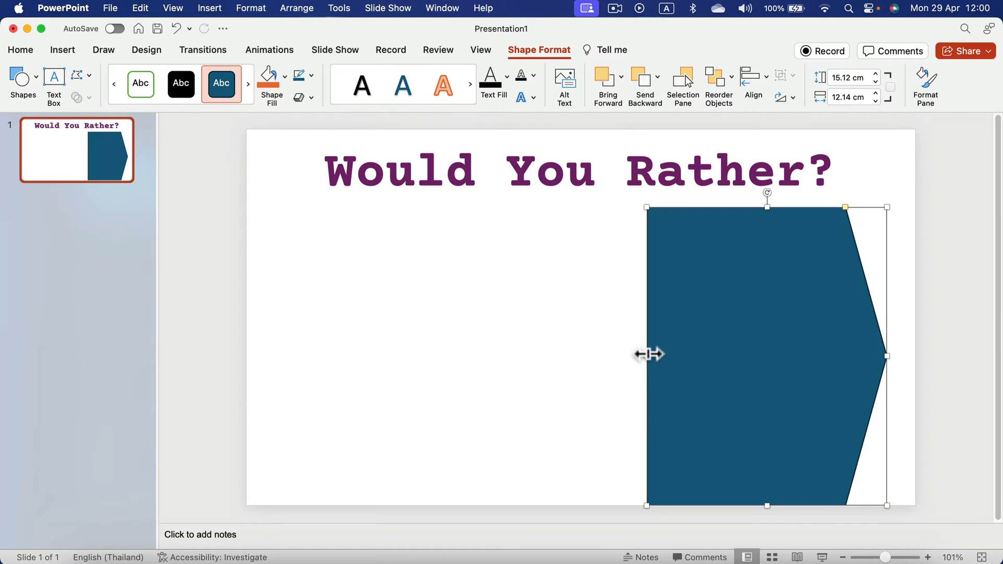
left_click_drag(650, 355, 558, 361)
left_click_drag(890, 354, 906, 352)
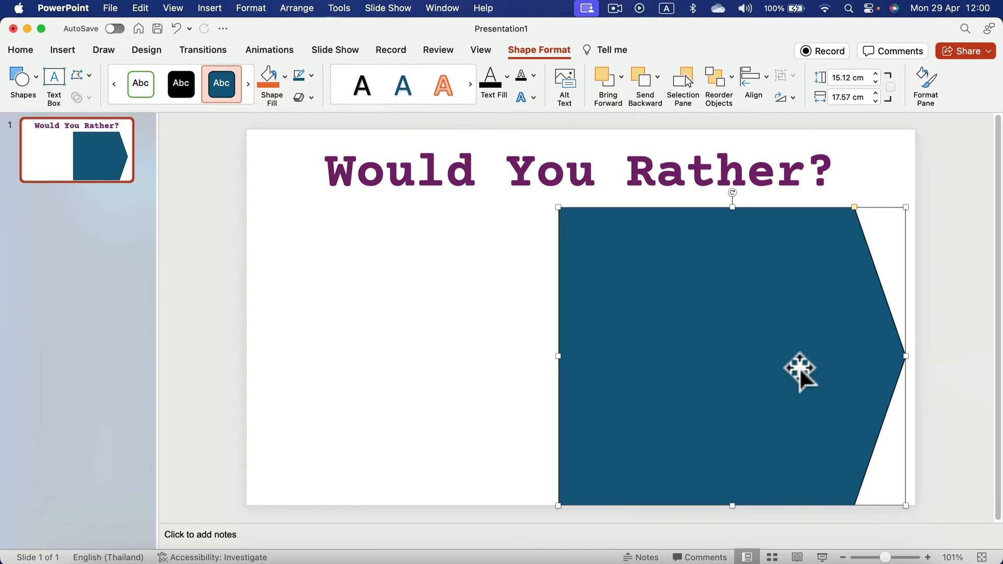
mouse_move(800, 368)
left_mouse_down()
mouse_move(785, 364)
mouse_move(822, 362)
left_mouse_up()
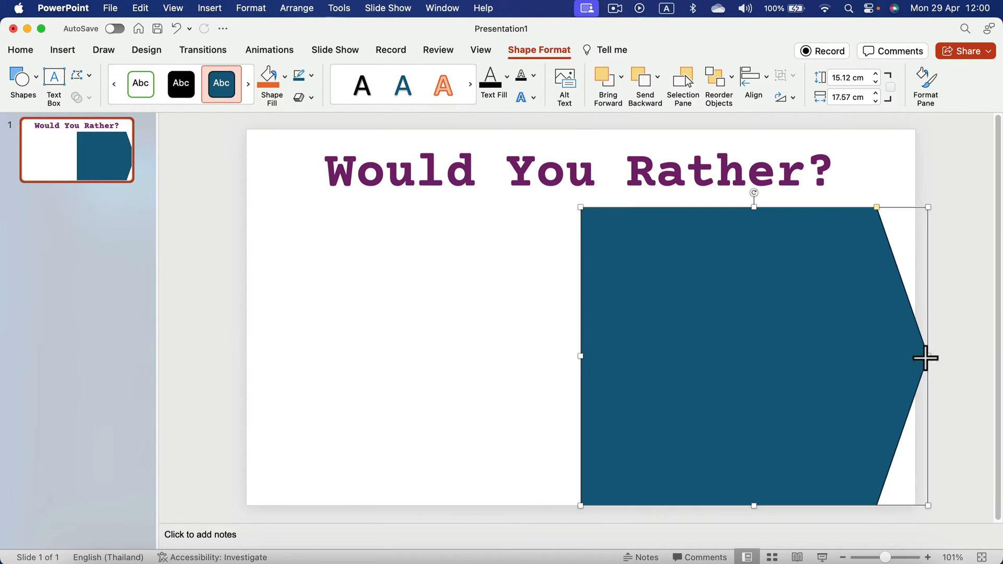
left_click_drag(925, 358, 918, 368)
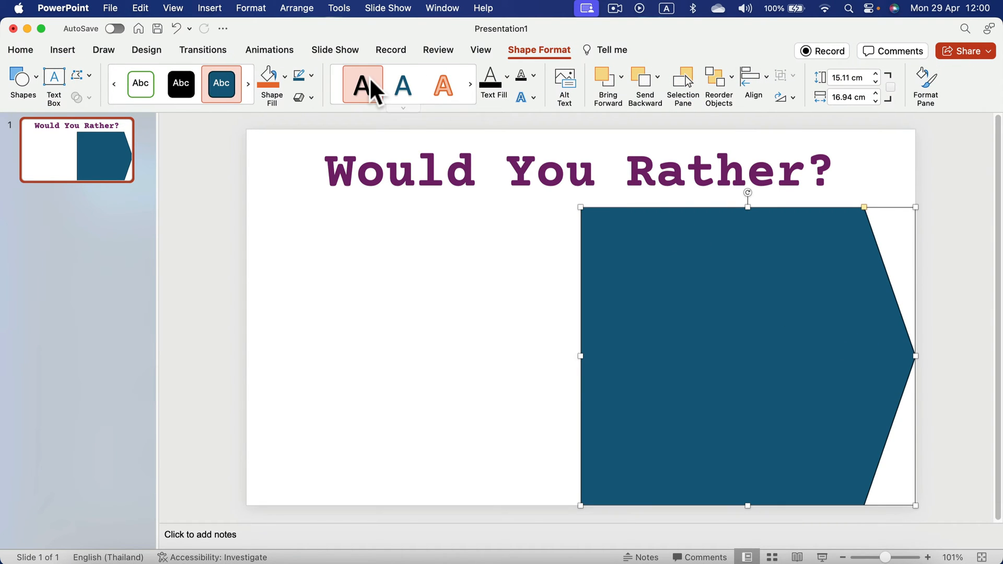
Fill the arrow with a lighter blue theme colour and remove its outline.
left_click(283, 76)
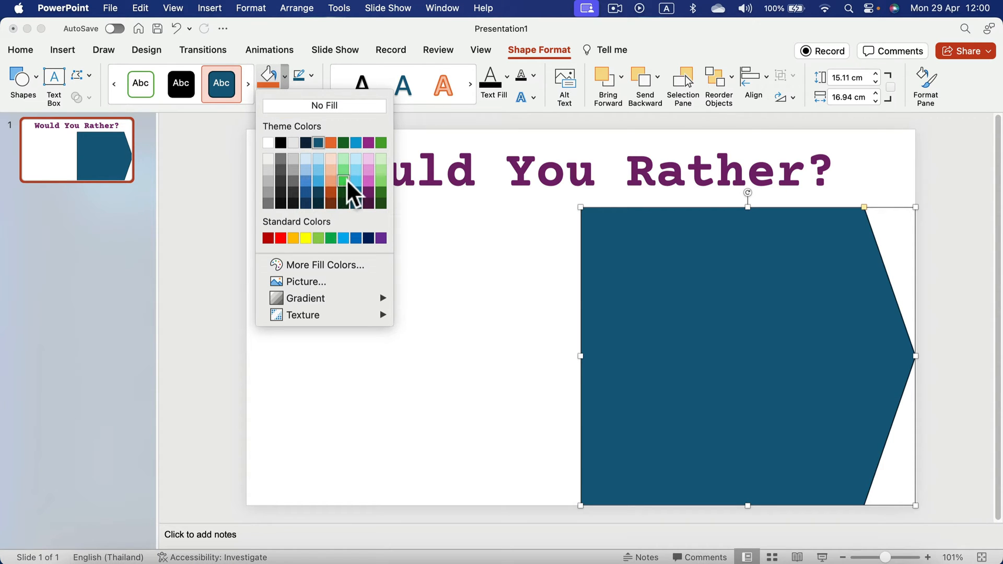
left_click(305, 179)
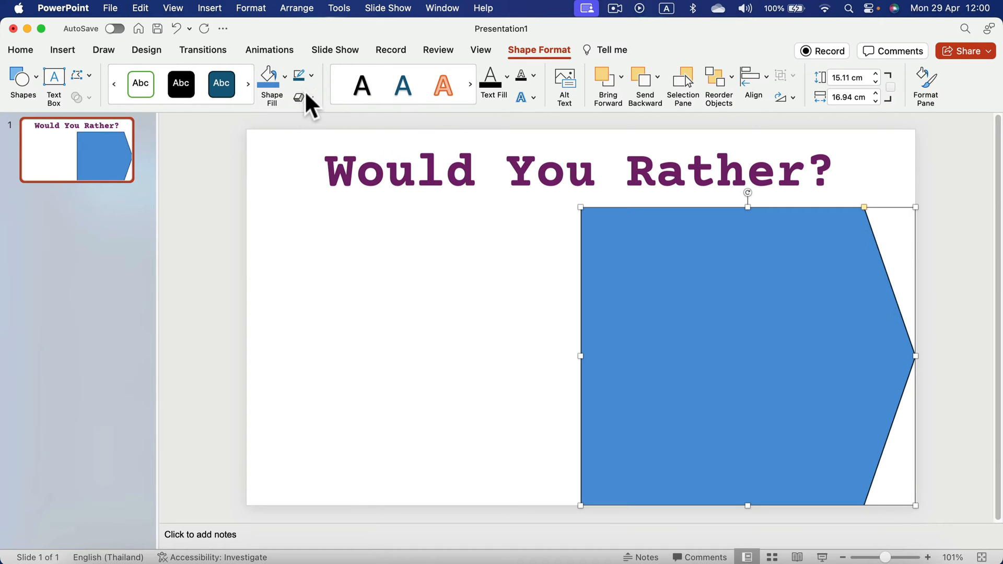
left_click(311, 77)
left_click(311, 76)
left_click(362, 101)
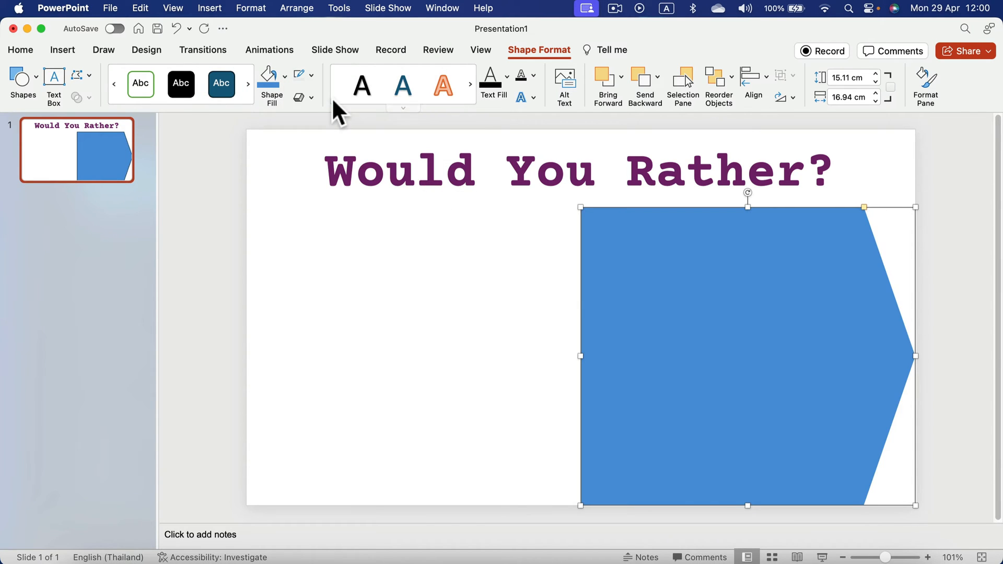
left_click(435, 210)
left_click(652, 280)
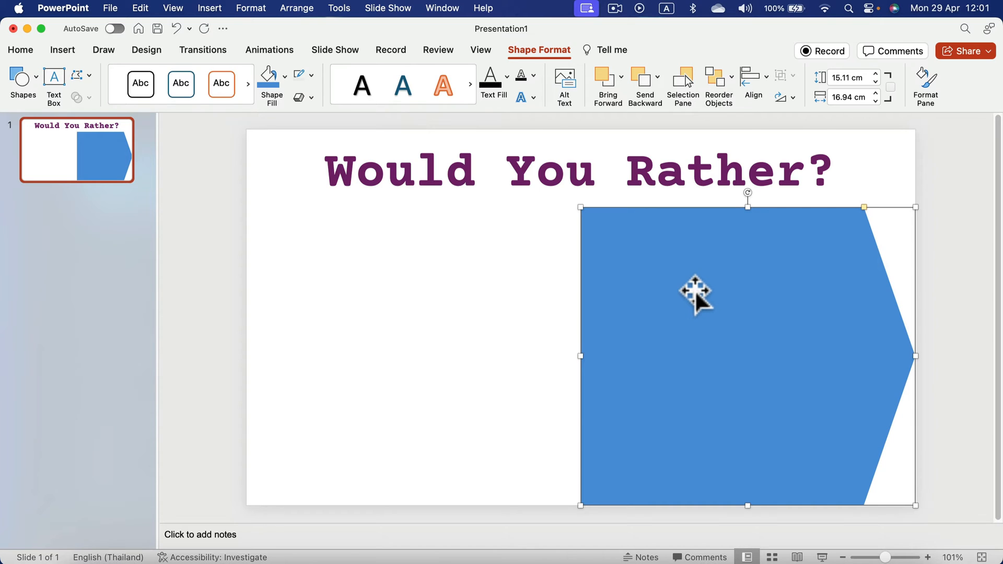
type("Be able to fl")
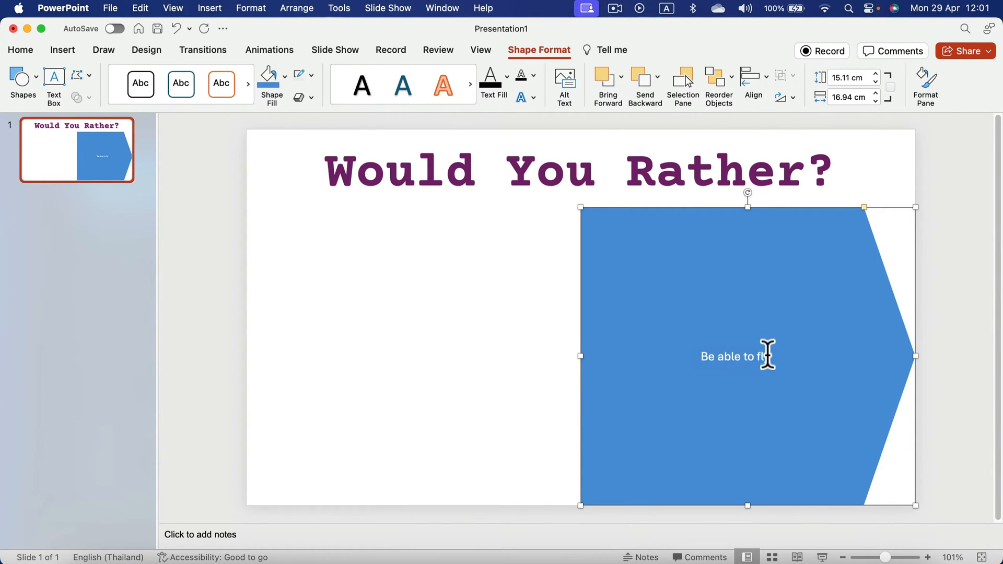
type("y")
Set the arrow's 'Be able to fly' text to 72 pt bold white Courier Prime on two lines.
left_click_drag(772, 357, 700, 360)
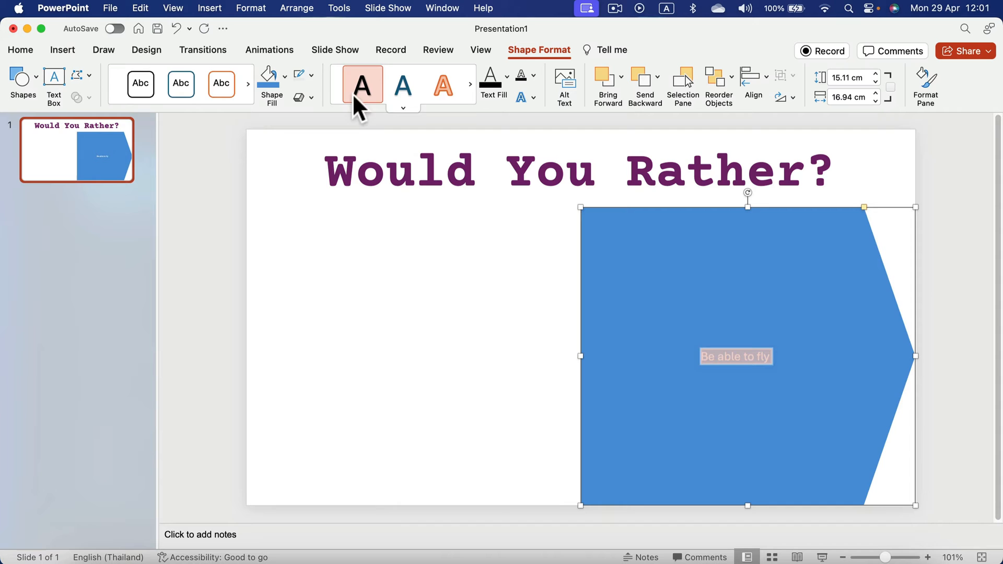
left_click(30, 47)
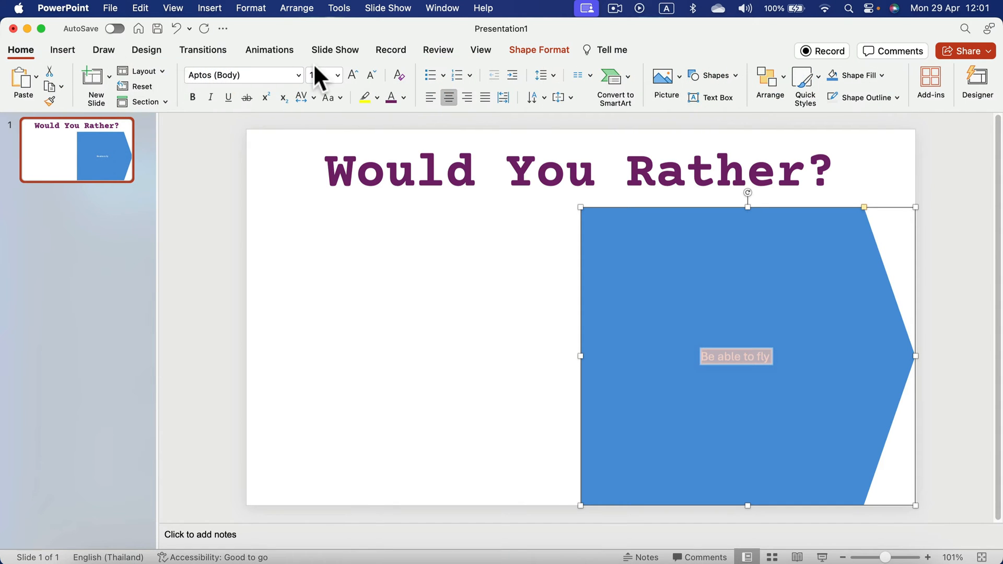
left_click(353, 76)
left_click(353, 75)
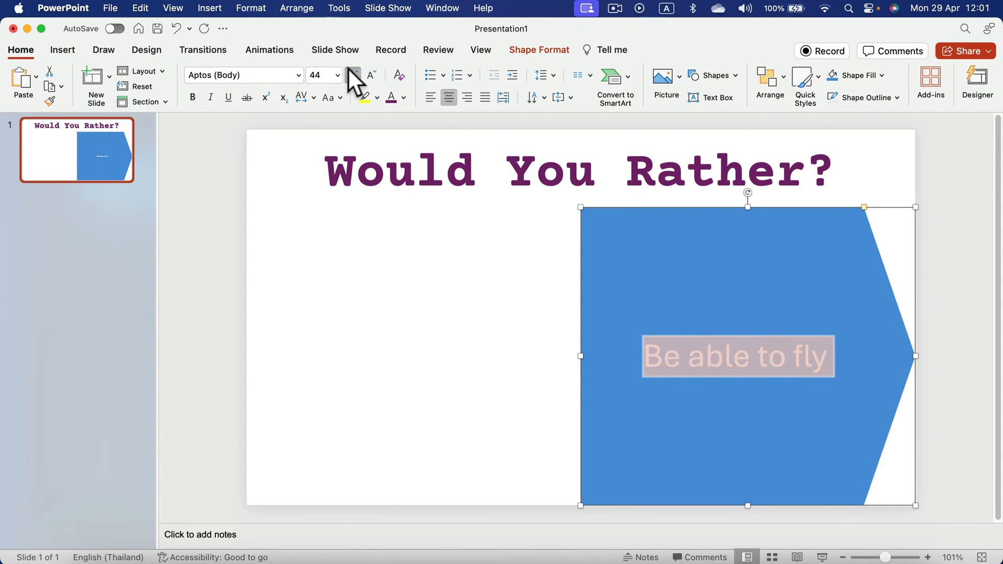
left_click(298, 74)
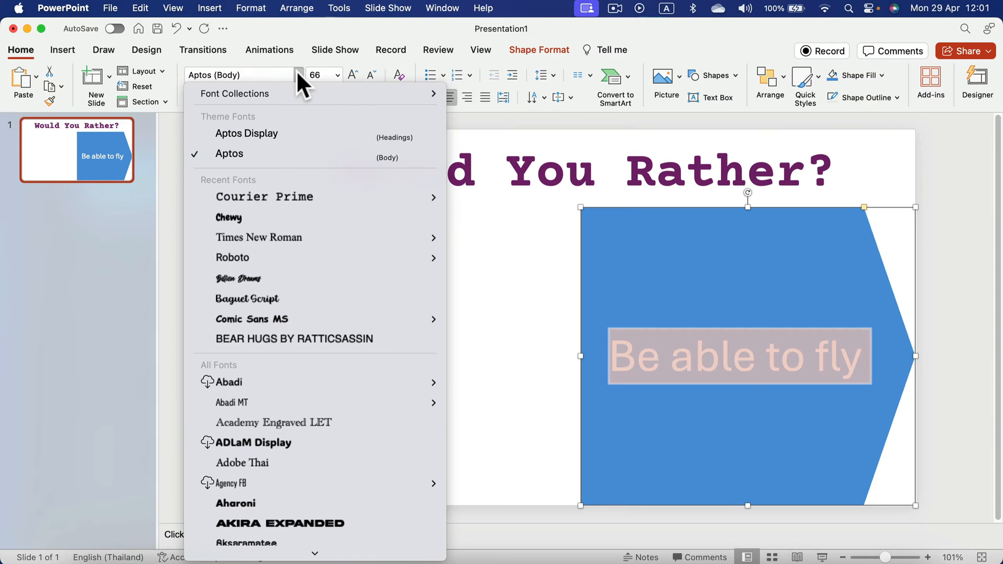
mouse_move(265, 197)
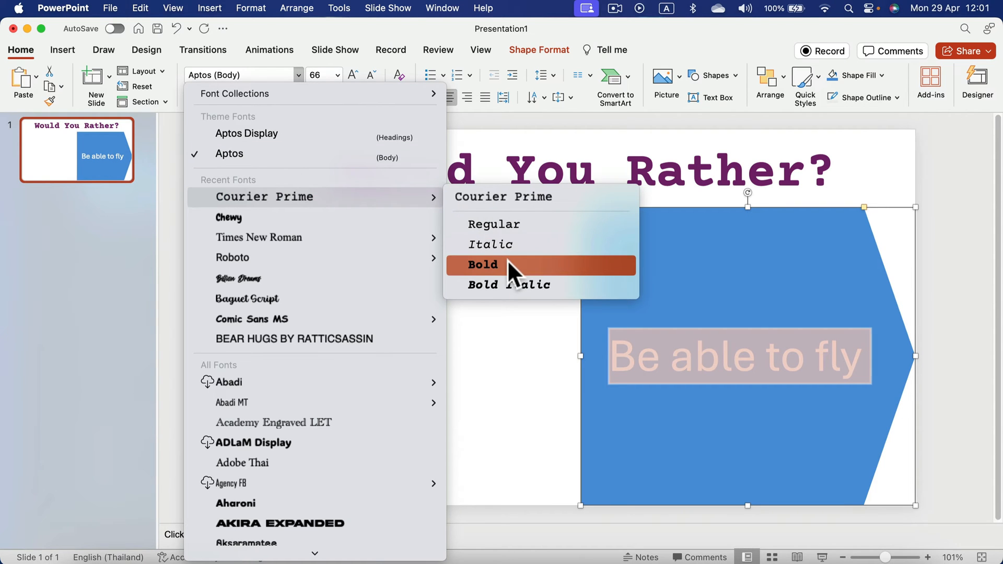
left_click(505, 265)
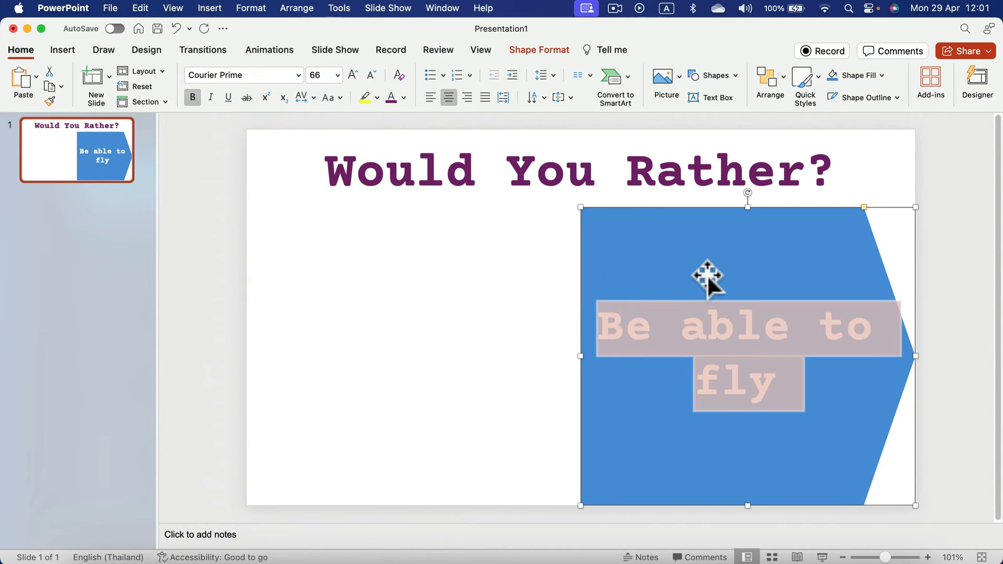
left_click(354, 76)
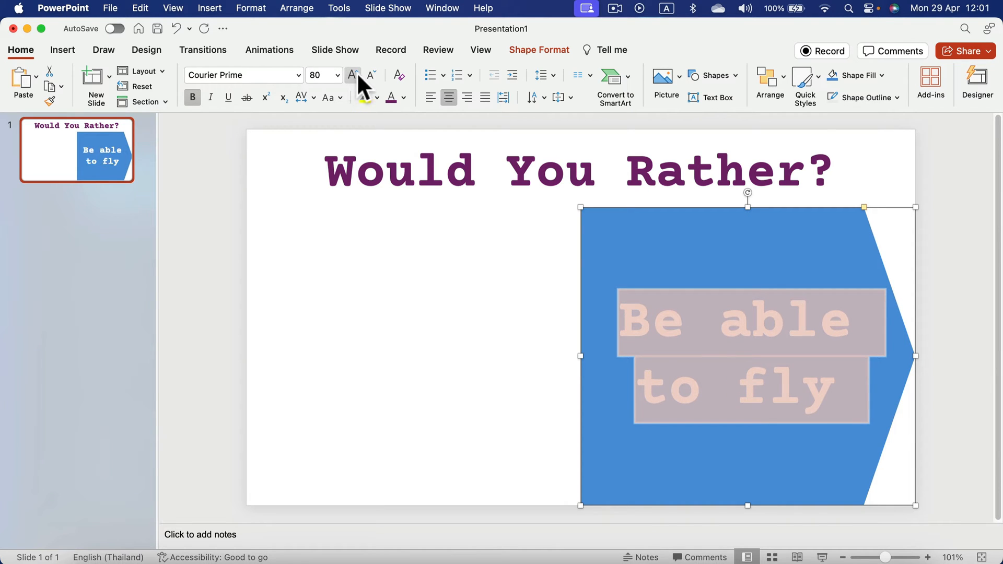
left_click(367, 74)
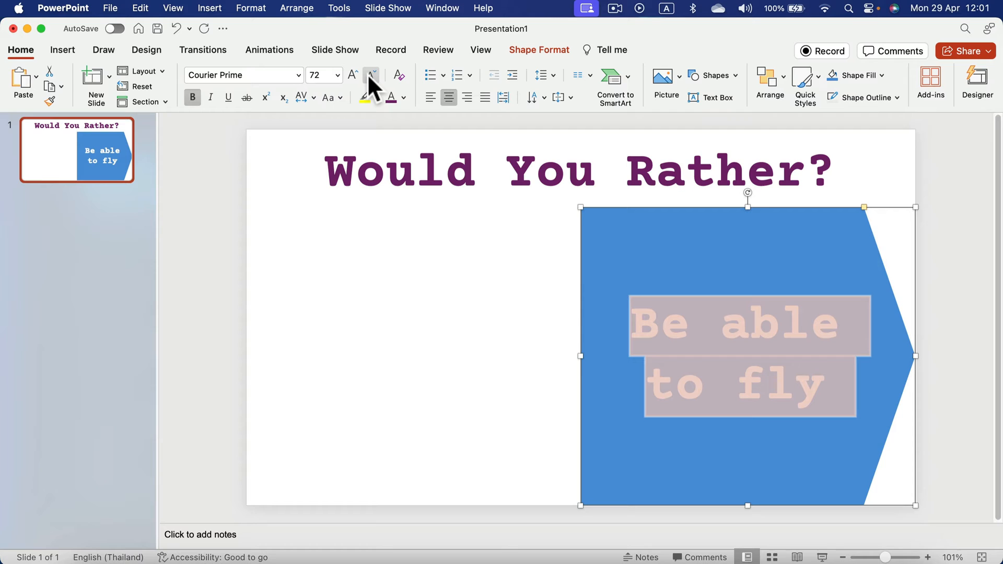
left_click(274, 239)
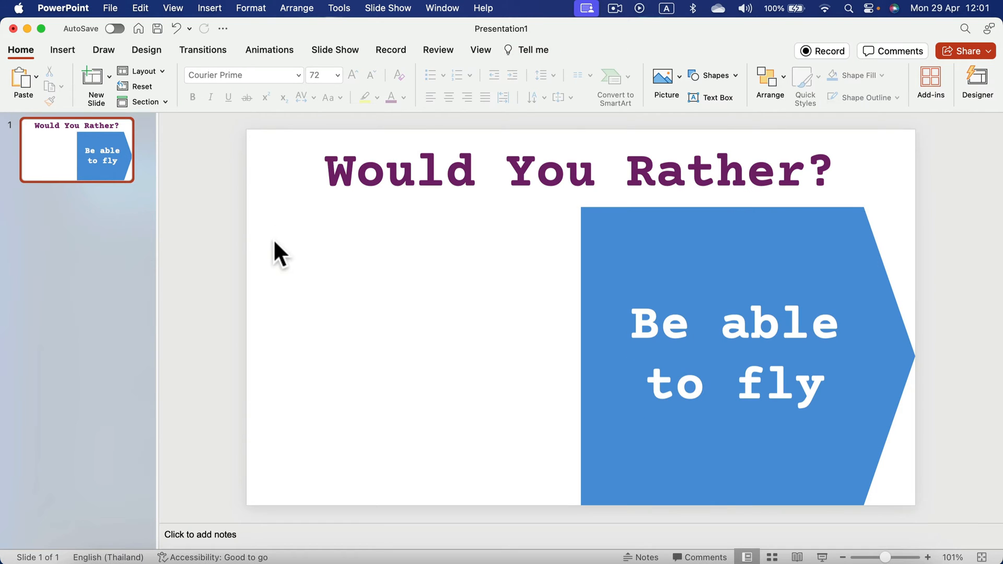
left_click(823, 291)
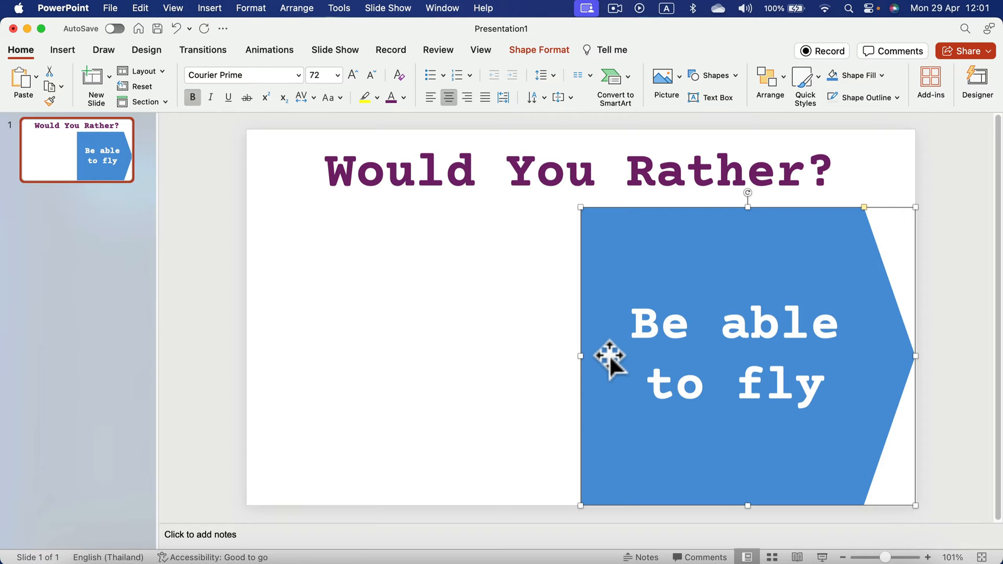
Paste a copy of the blue arrow and drag it to the left edge of the slide.
key("super+v")
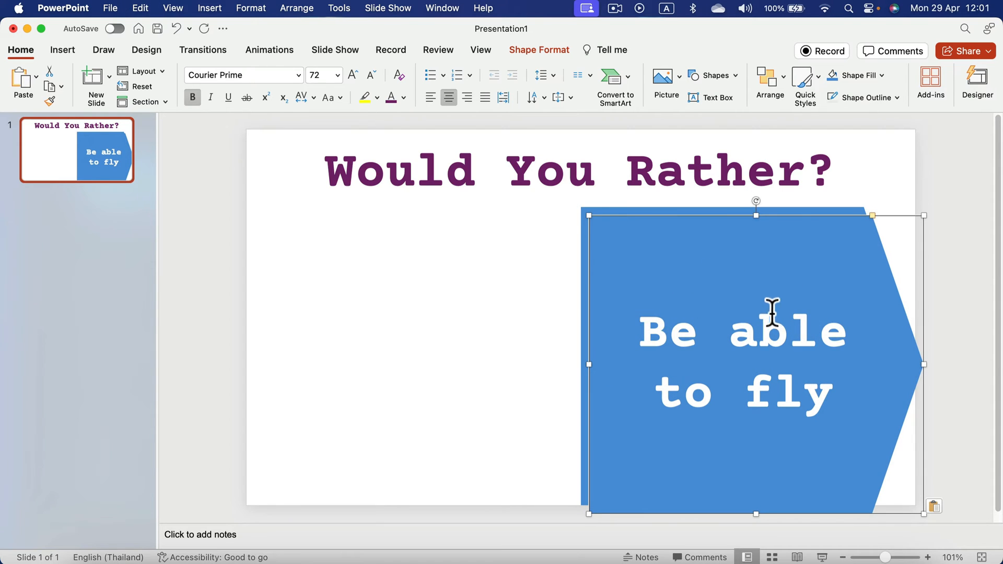
left_click(505, 294)
left_click(609, 240)
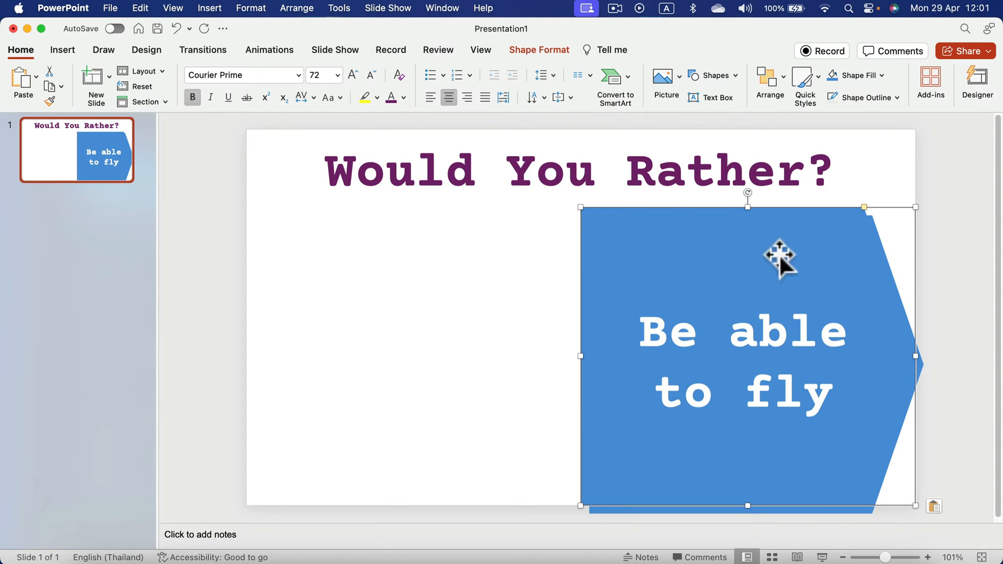
left_click_drag(870, 278, 530, 269)
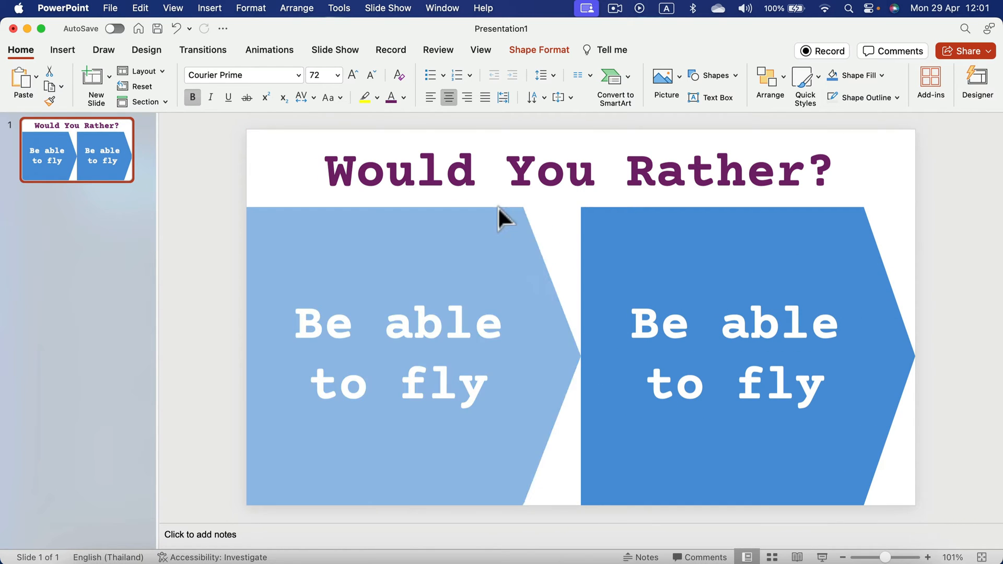
mouse_move(533, 213)
left_mouse_down()
mouse_move(245, 219)
mouse_move(538, 235)
mouse_move(528, 236)
left_mouse_up()
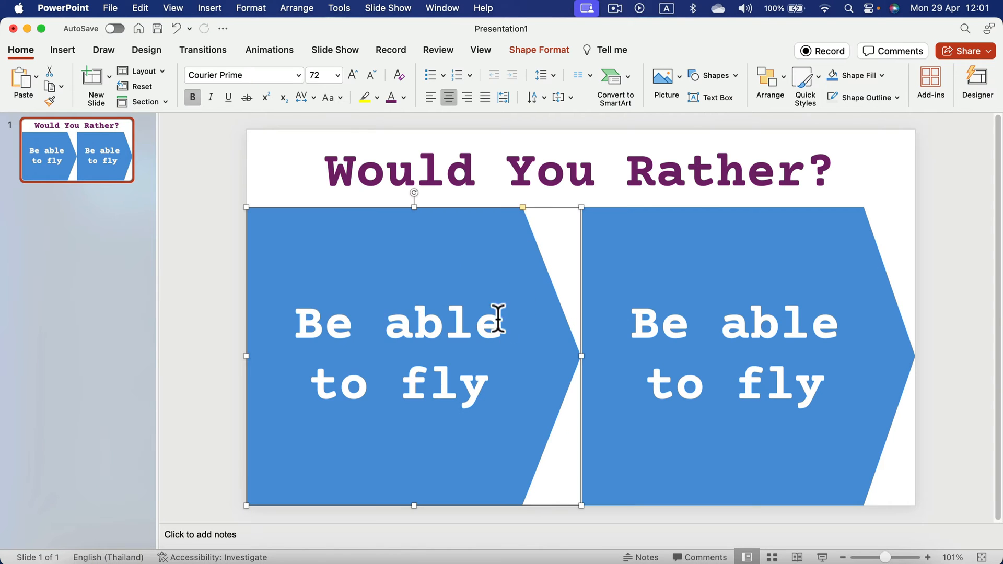
Flip the copy to point left and widen it to fill the left half, meeting the original.
left_click_drag(582, 357, 205, 372)
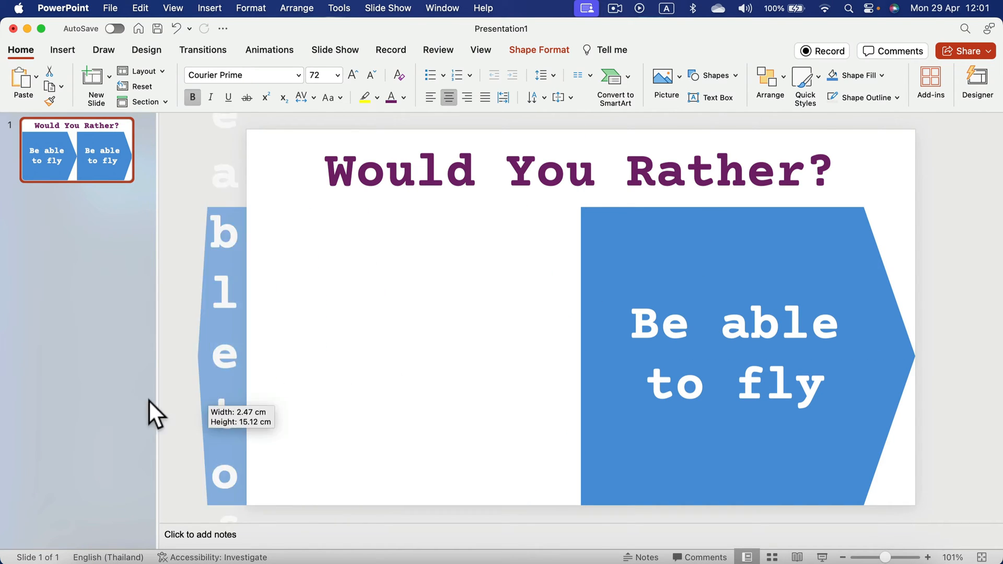
mouse_move(212, 224)
left_mouse_down()
mouse_move(496, 210)
mouse_move(487, 219)
left_mouse_up()
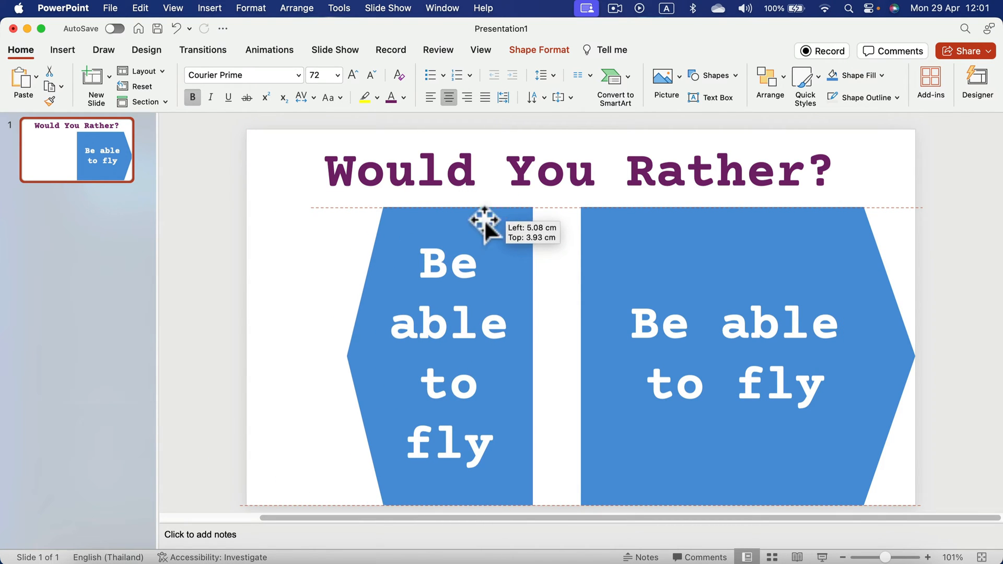
mouse_move(349, 357)
left_mouse_down()
mouse_move(270, 376)
mouse_move(248, 357)
left_mouse_up()
left_click_drag(534, 356, 581, 356)
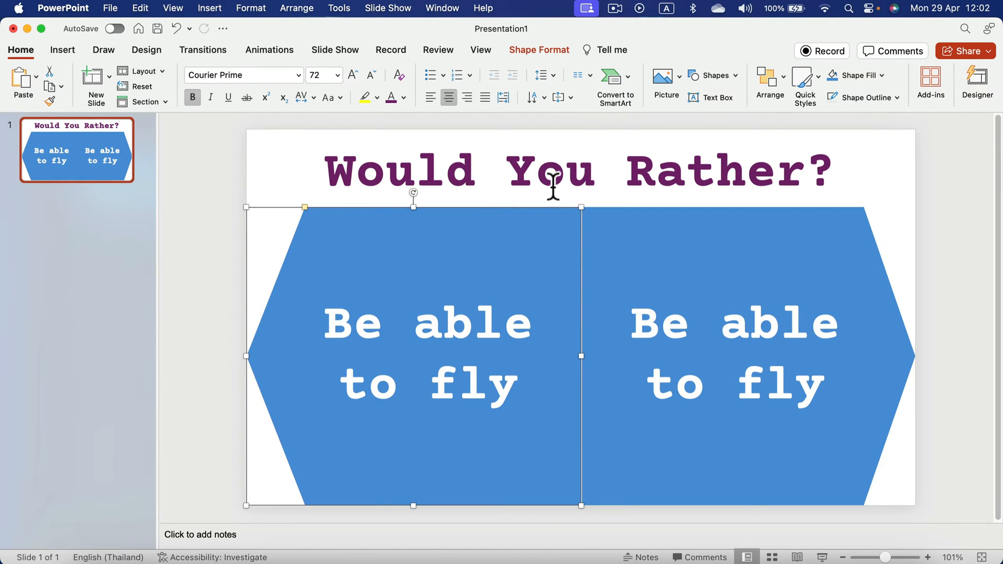
Fill the left answer shape with pink.
left_click(538, 50)
left_click(284, 78)
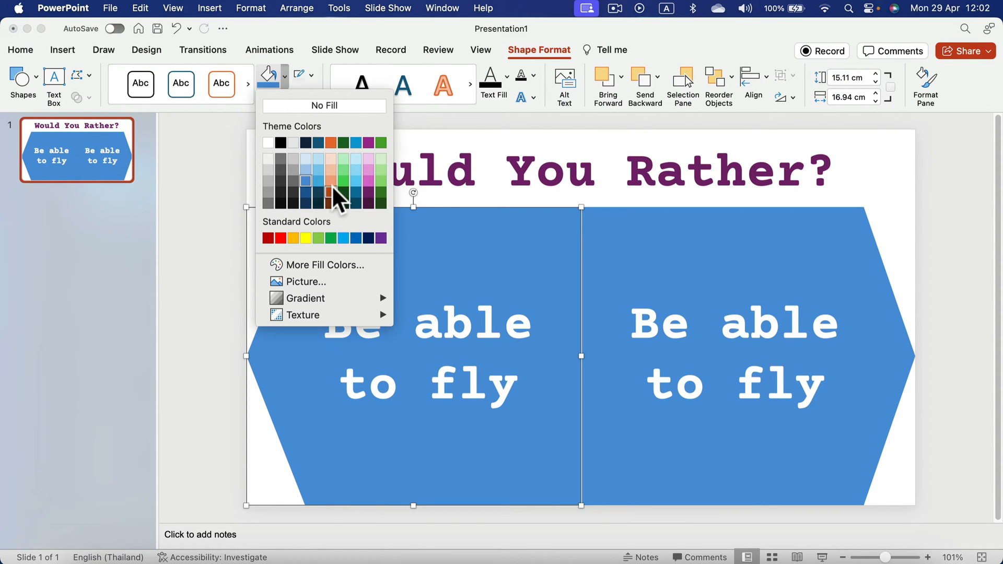
left_click(368, 181)
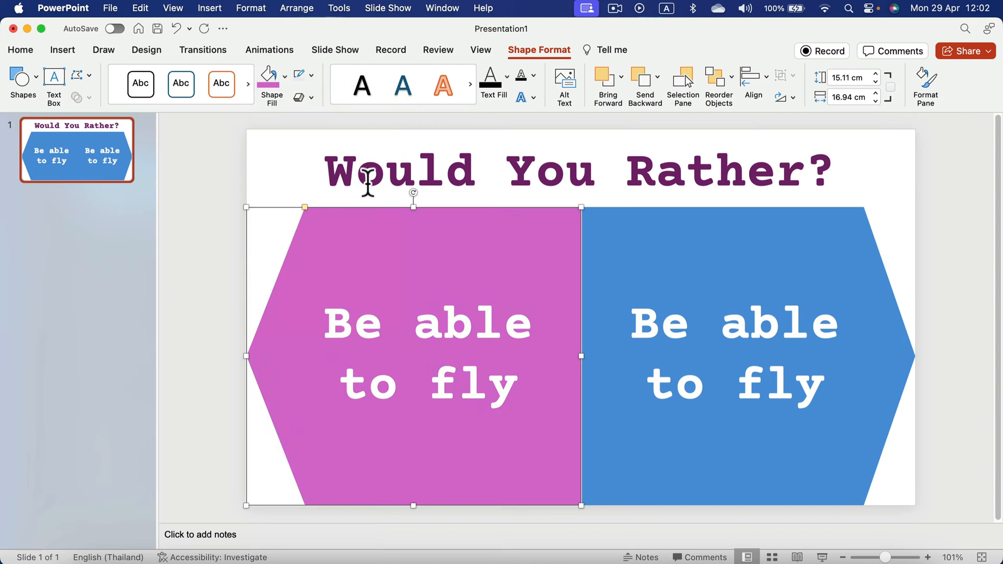
left_click(303, 174)
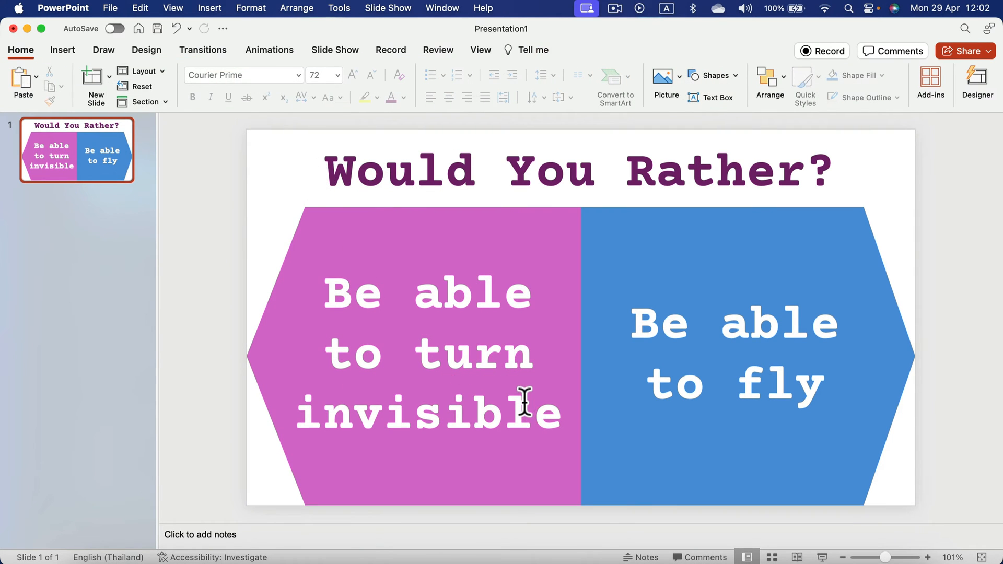
Replace the left shape's text with 'Be able to turn invisible'.
double_click(533, 412)
key("super+a")
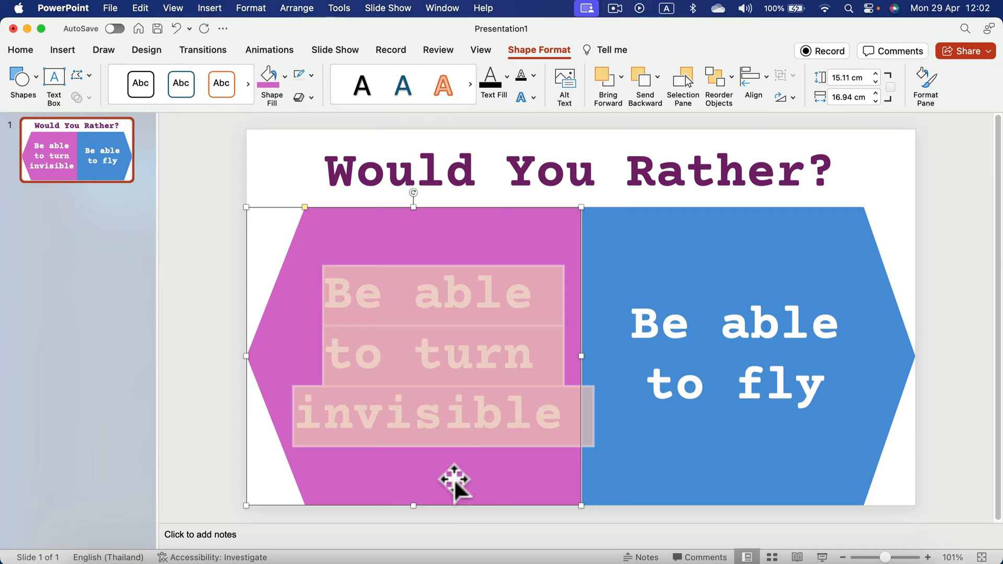
left_click(287, 185)
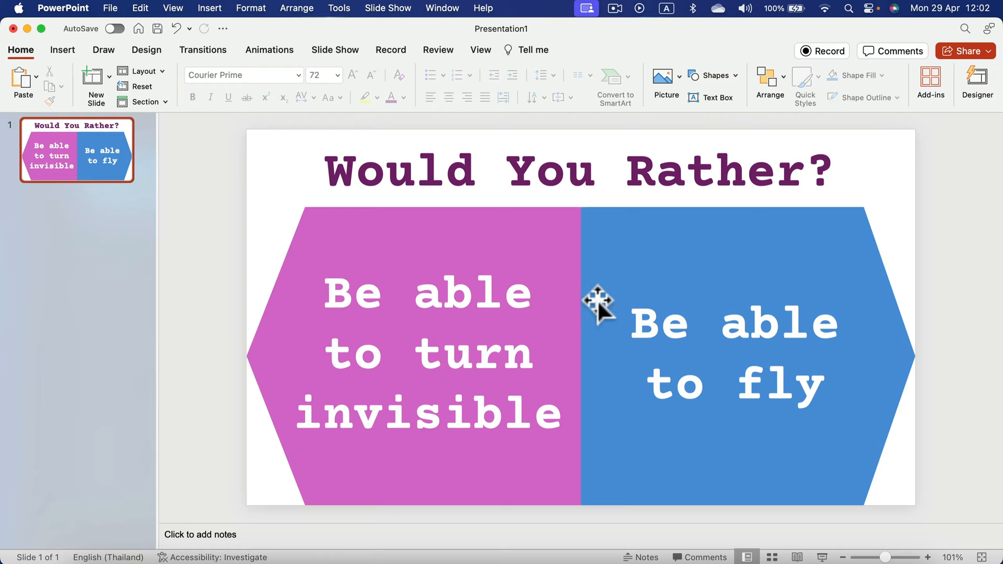
Draw an oval circle between the two answer shapes.
left_click(67, 49)
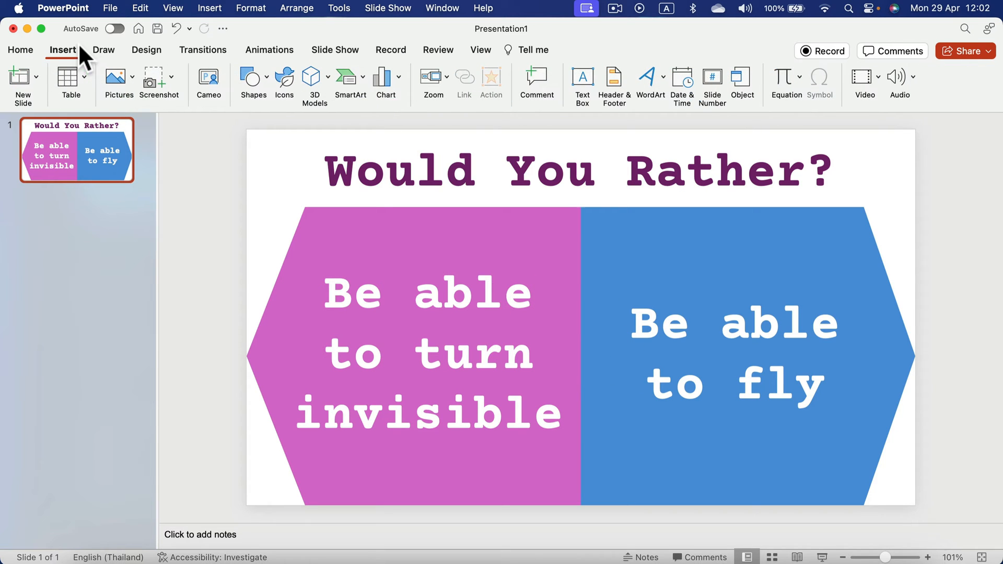
left_click(267, 77)
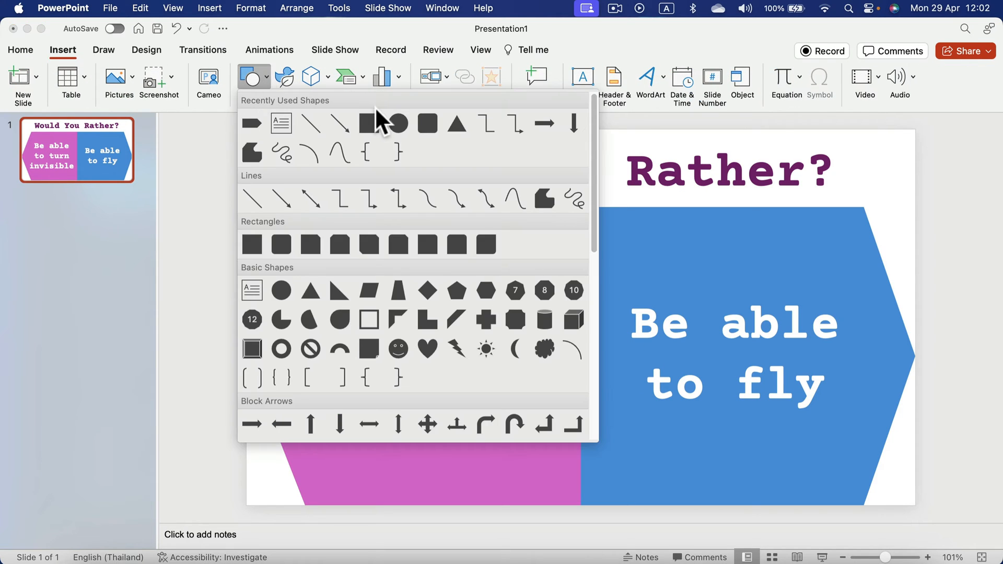
left_click(399, 123)
left_click_drag(566, 298, 609, 373)
Fill the circle purple with no outline and centre it where the shapes meet.
left_click(286, 77)
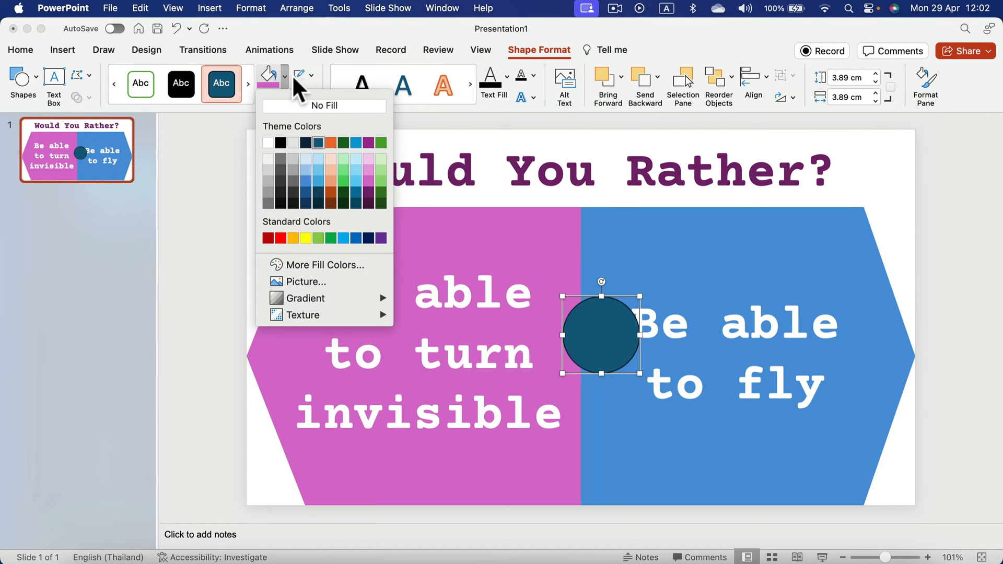
left_click(382, 238)
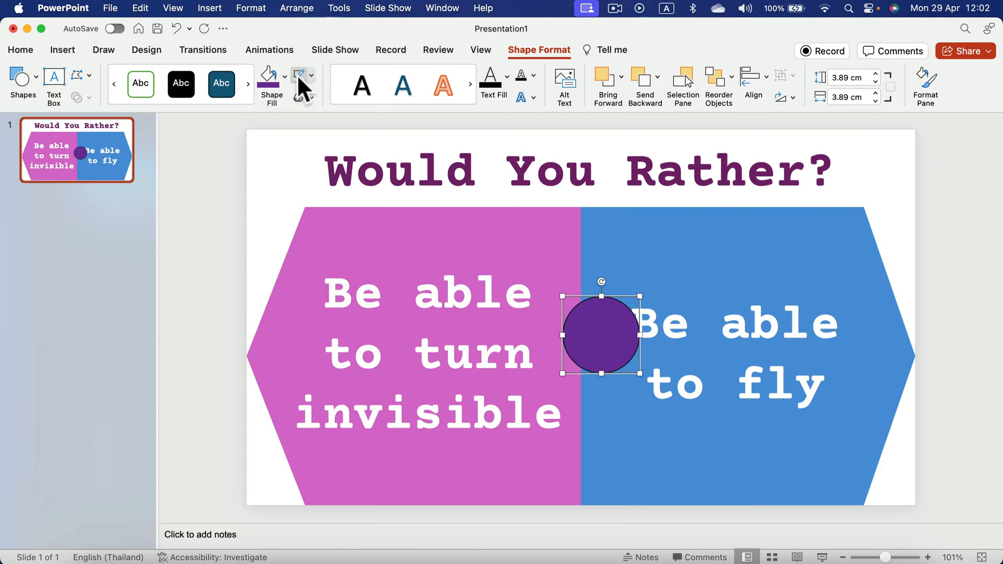
left_click(311, 76)
left_click(336, 100)
mouse_move(600, 330)
left_mouse_down()
mouse_move(578, 345)
mouse_move(582, 359)
left_mouse_up()
Add 'OR' inside the circle in enlarged bold white Courier Prime.
left_click(581, 359)
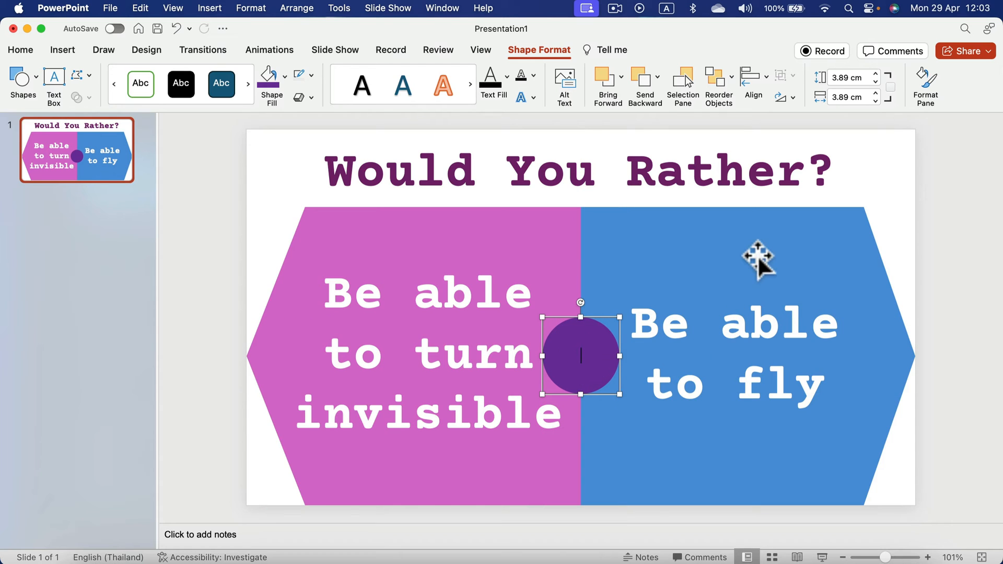
key("super+a")
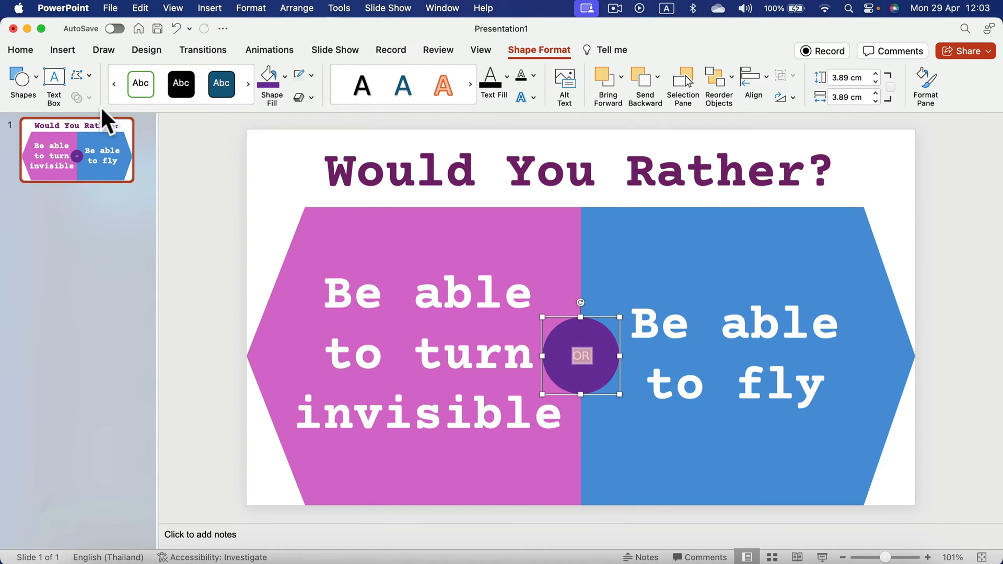
left_click(21, 49)
left_click(298, 75)
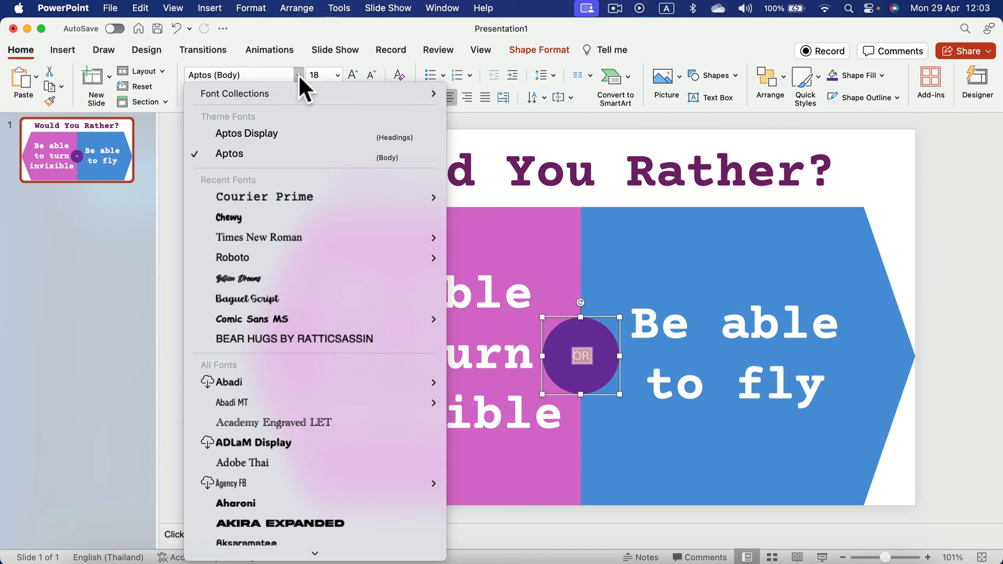
mouse_move(264, 197)
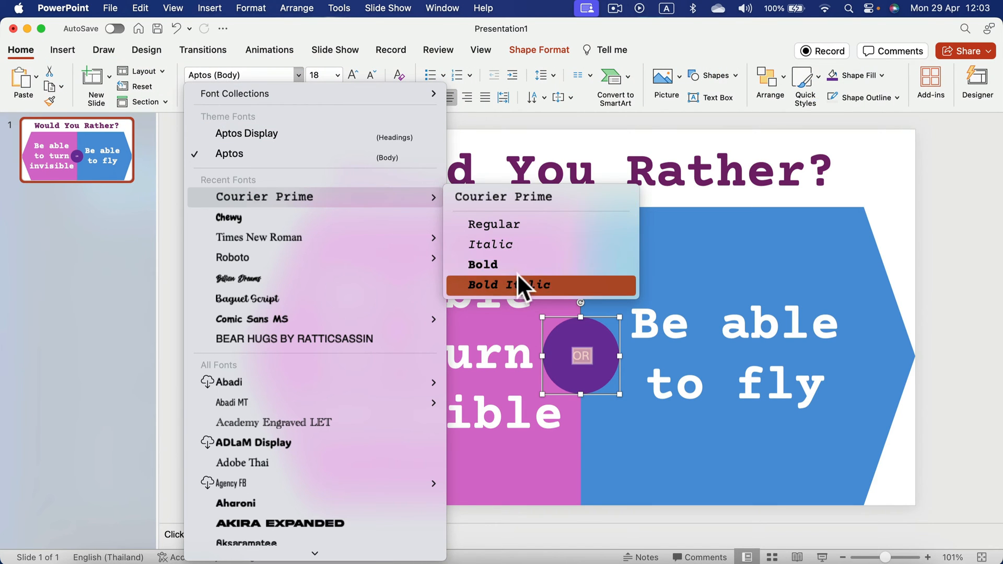
left_click(502, 264)
left_click(354, 75)
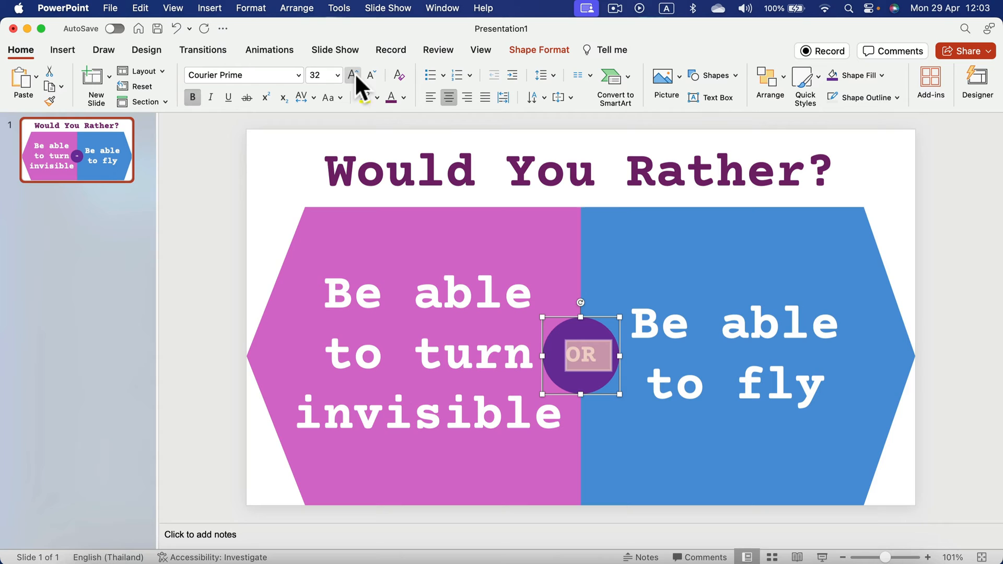
left_click(940, 168)
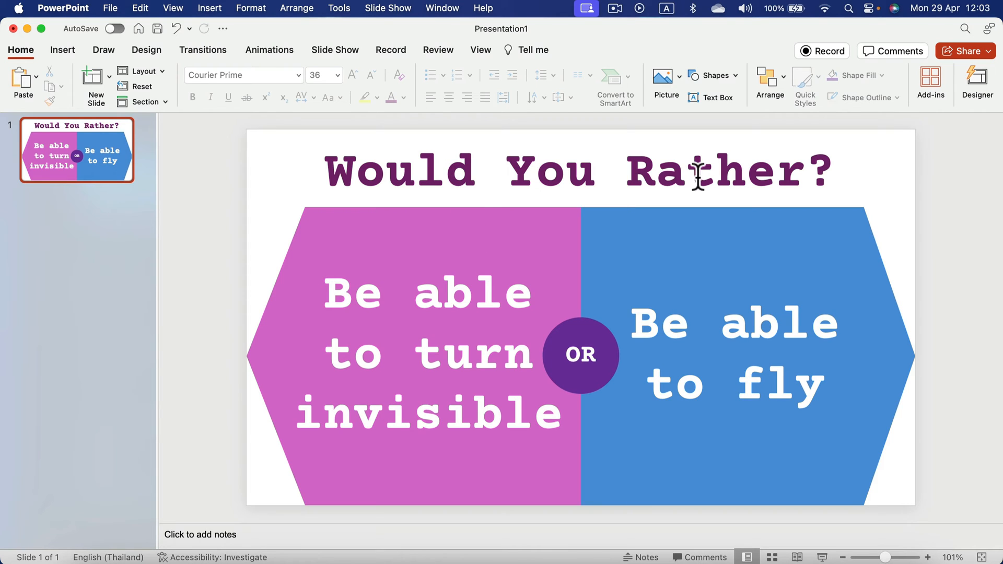
right_click(107, 137)
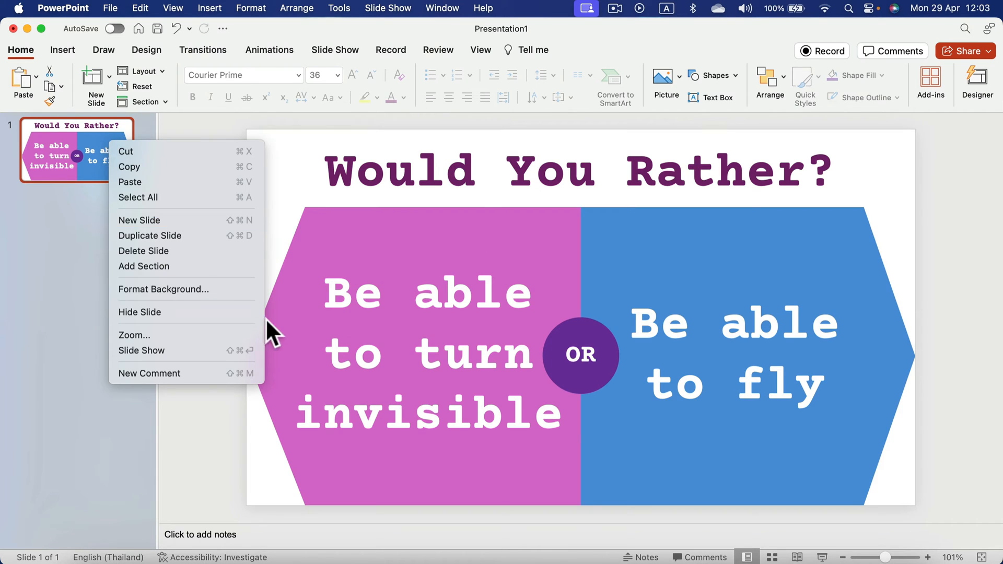
left_click(222, 239)
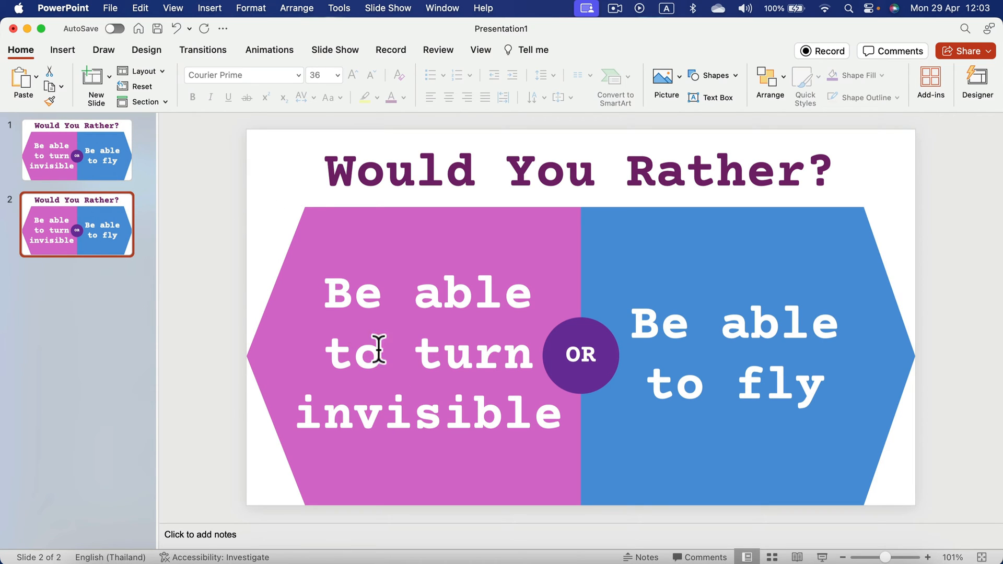
left_click_drag(323, 294, 551, 421)
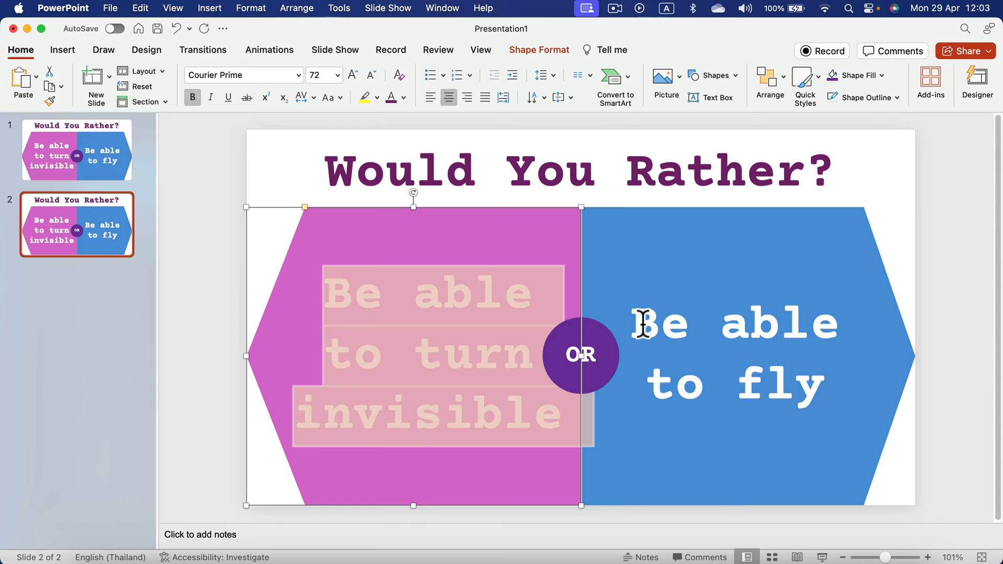
left_click_drag(642, 321, 826, 408)
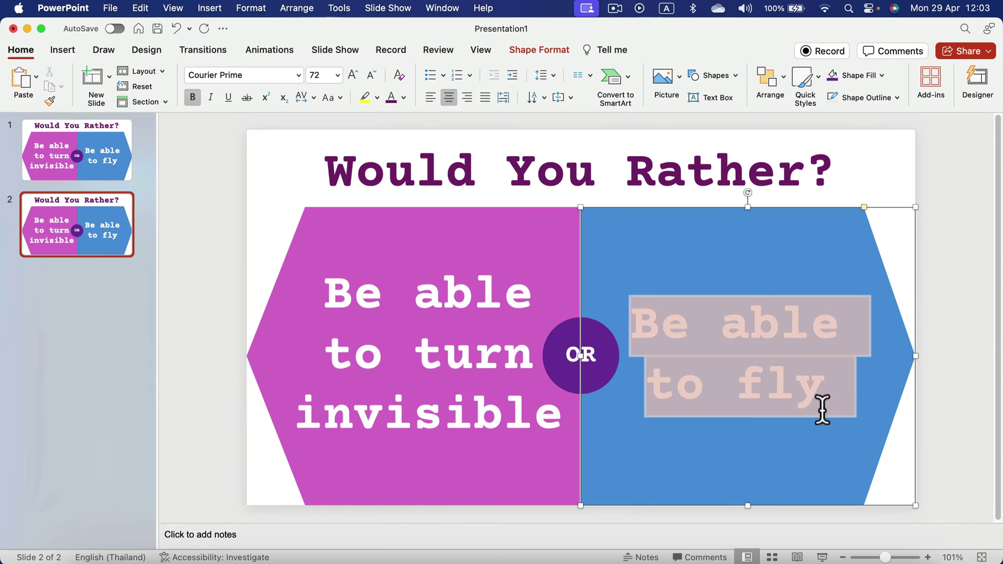
left_click(262, 207)
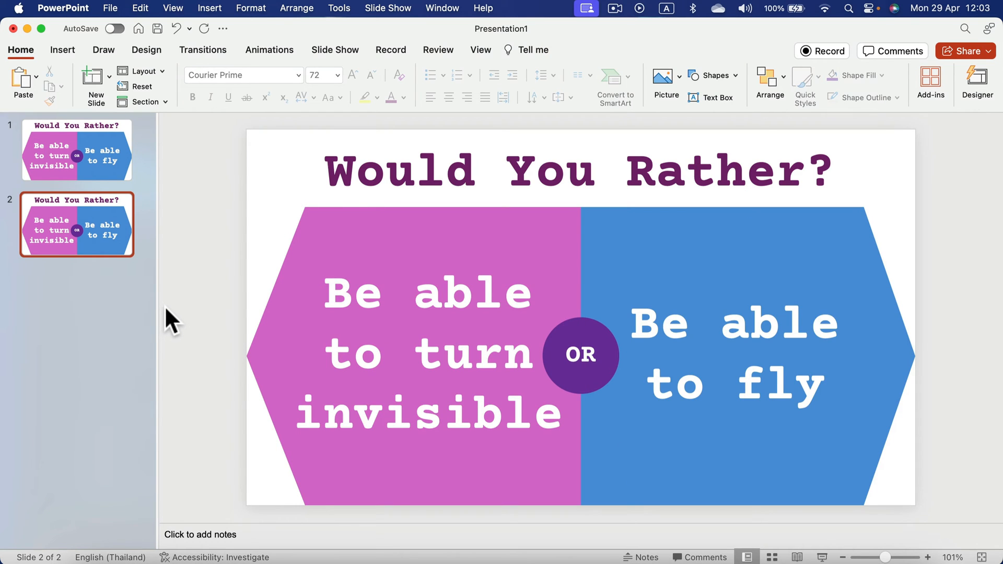
left_click(56, 218)
key("BackSpace")
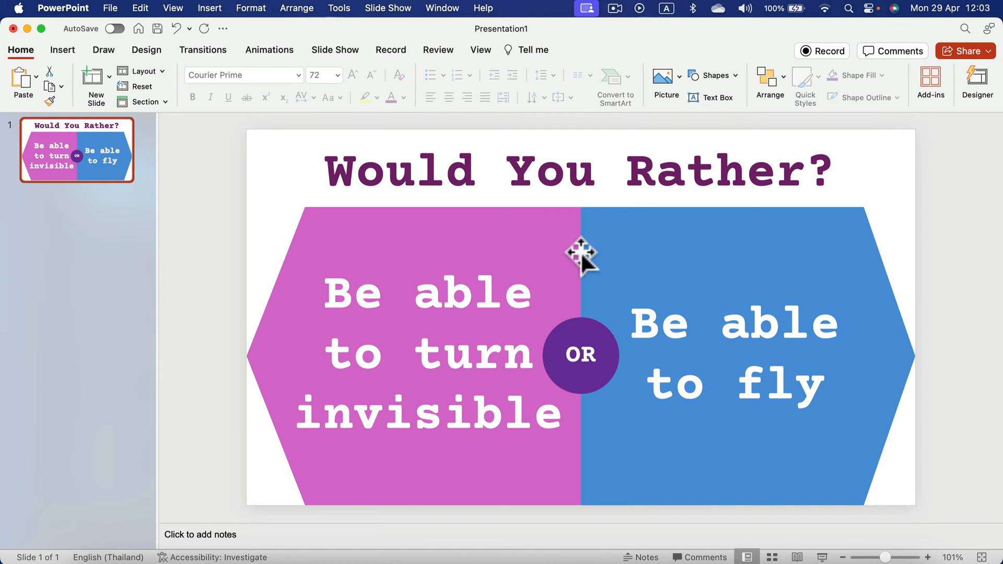
Select the pink answer shape and expand the Animations entrance-effects gallery.
left_click(557, 236)
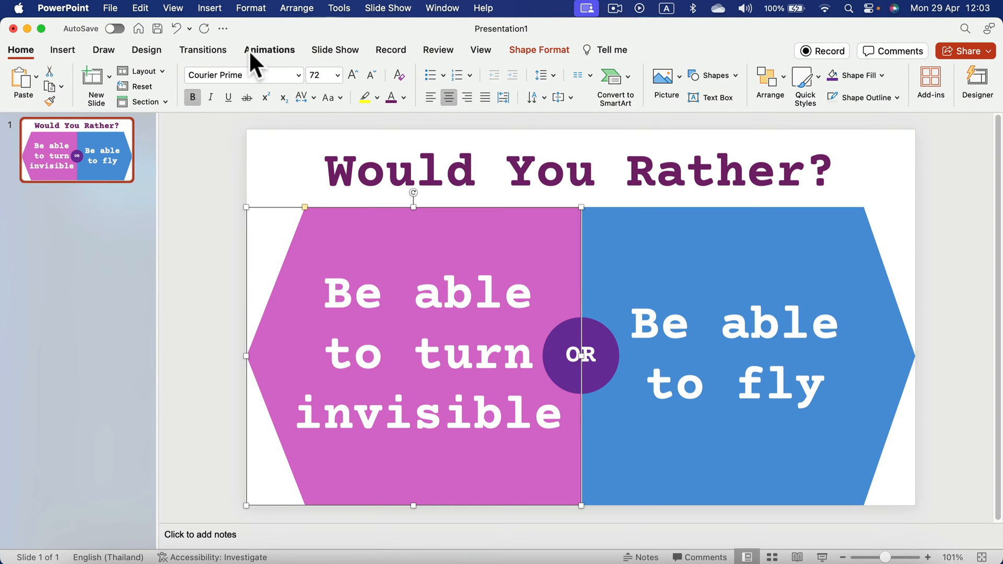
left_click(270, 49)
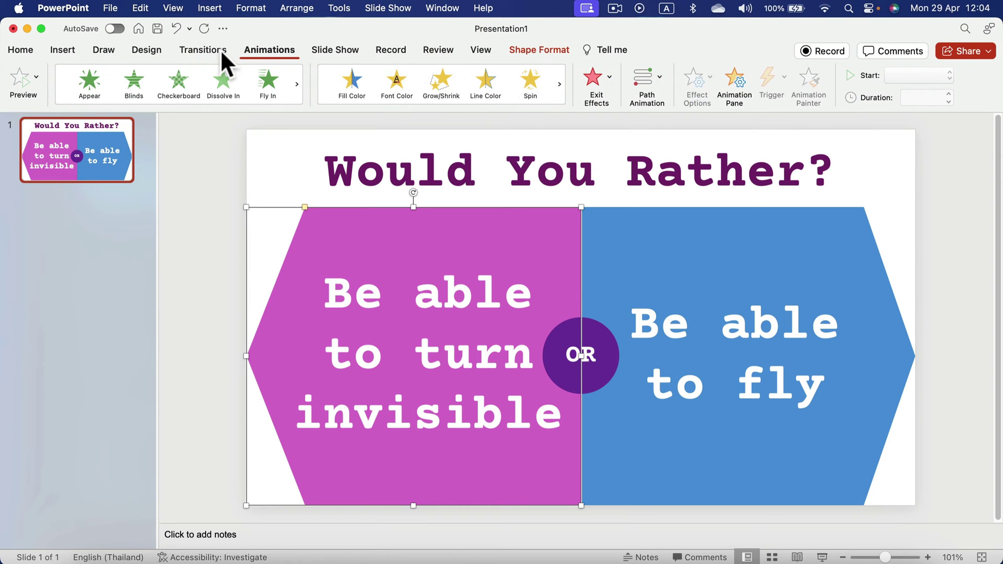
left_click(179, 107)
scroll(269, 357, "down", 1)
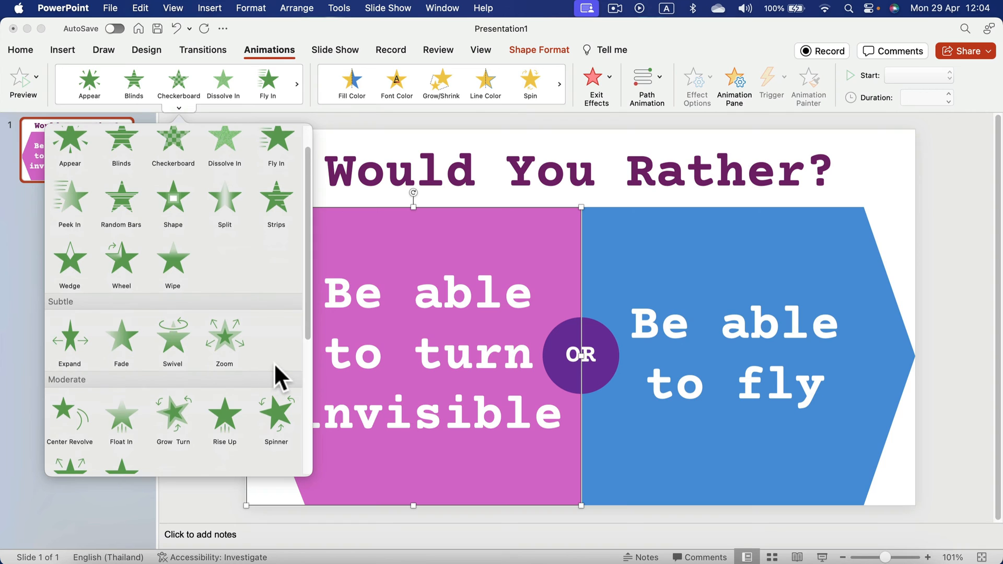
scroll(270, 357, "down", 2)
scroll(206, 310, "down", 3)
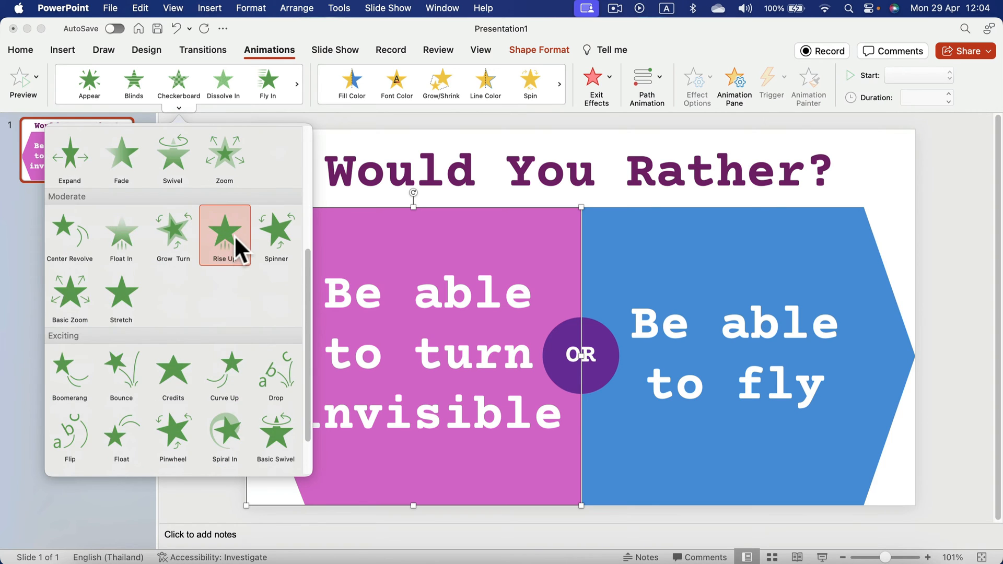
scroll(174, 303, "up", 3)
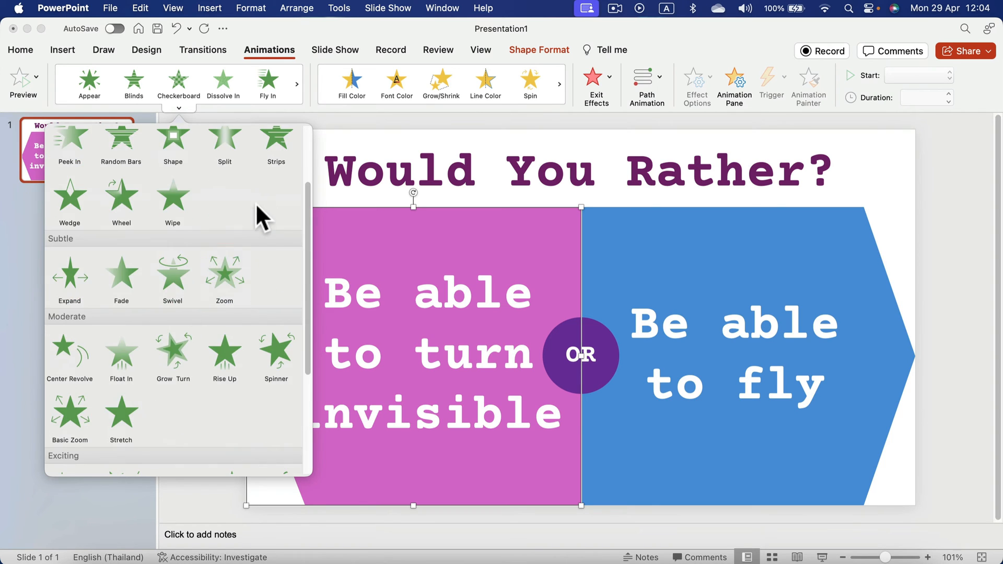
scroll(227, 197, "up", 3)
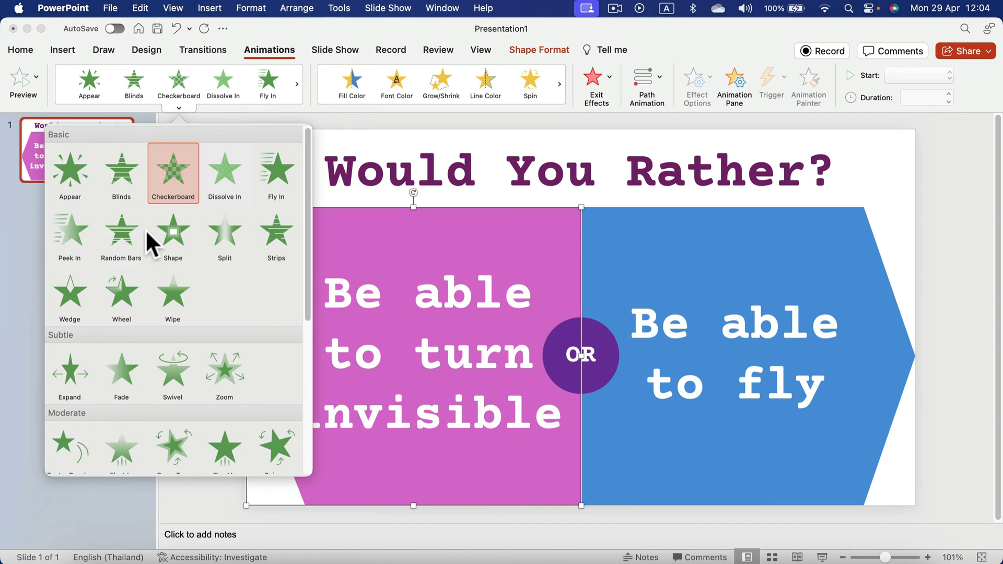
Apply Peek In to the pink shape with Effect Options set to From Right.
left_click(77, 235)
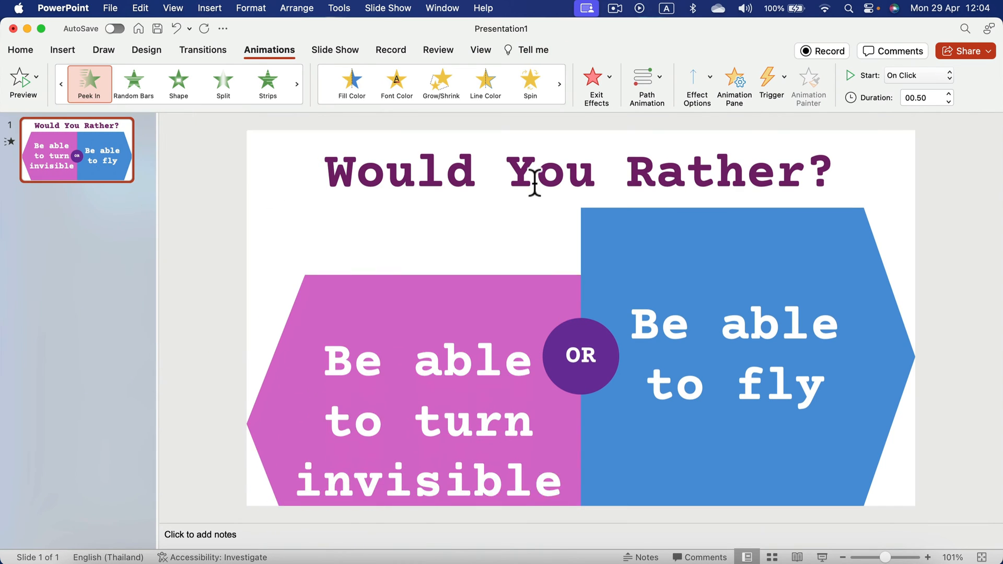
left_click(695, 78)
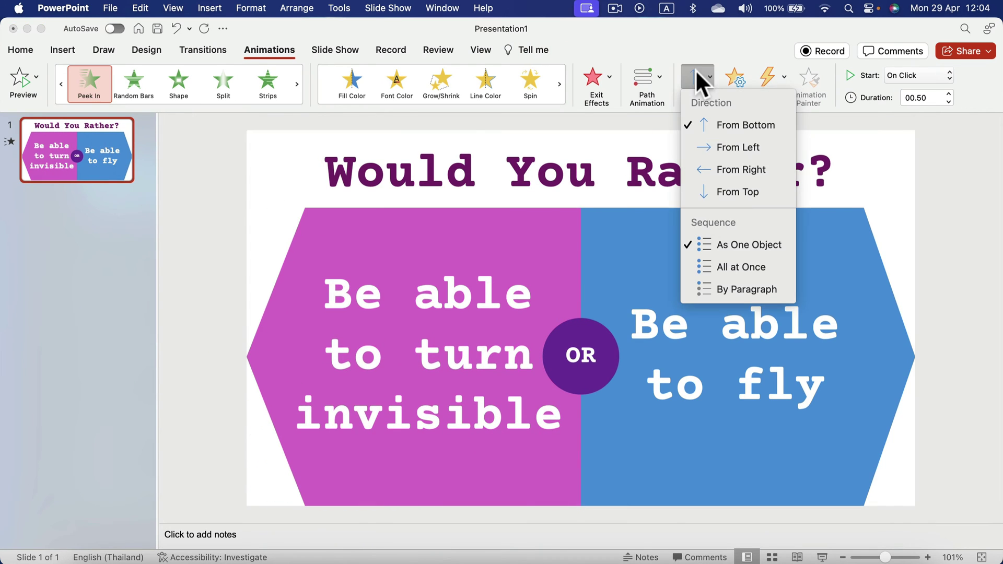
left_click(741, 169)
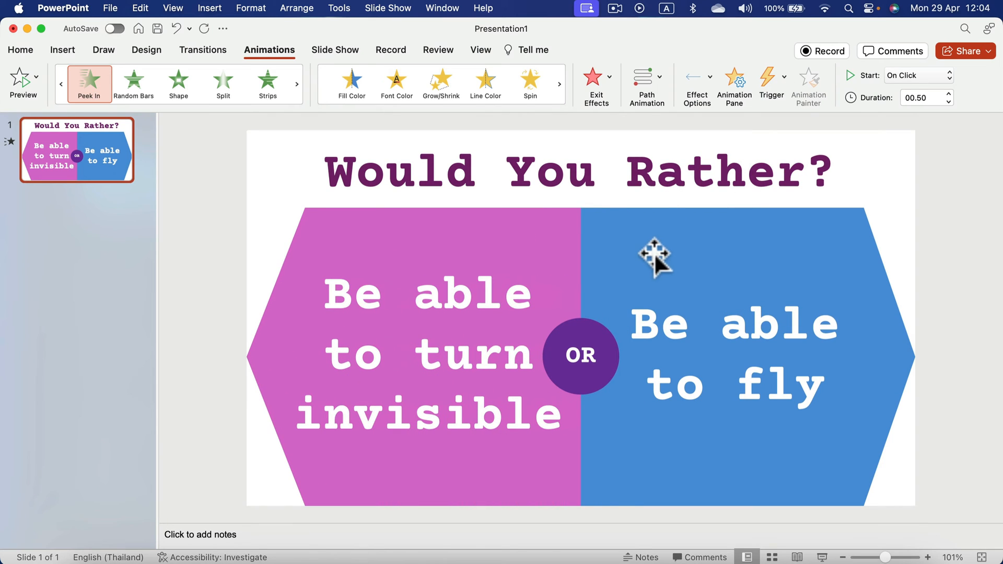
Give the blue 'Be able to fly' shape a Peek In entrance From Left.
left_click(659, 251)
left_click(89, 78)
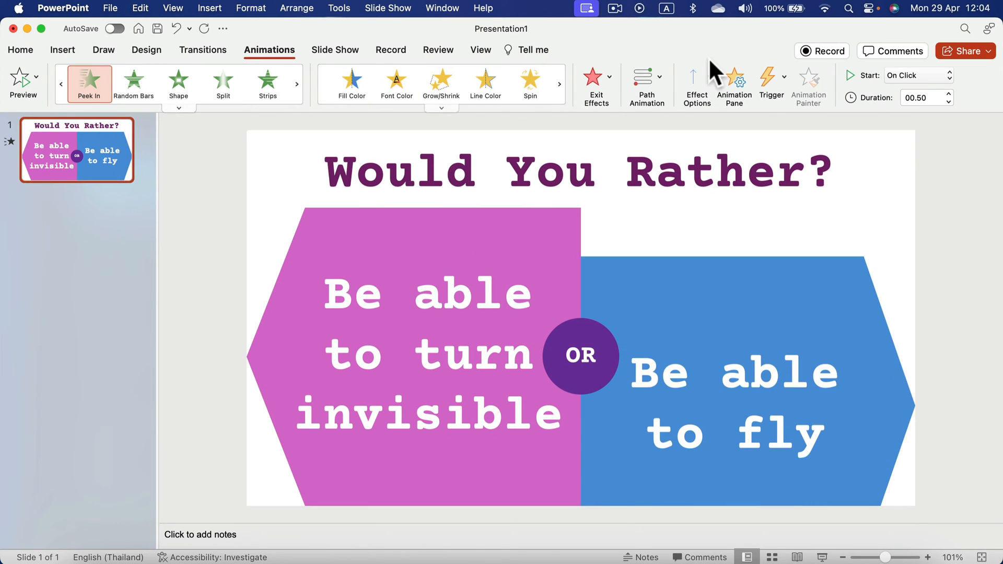
left_click(696, 79)
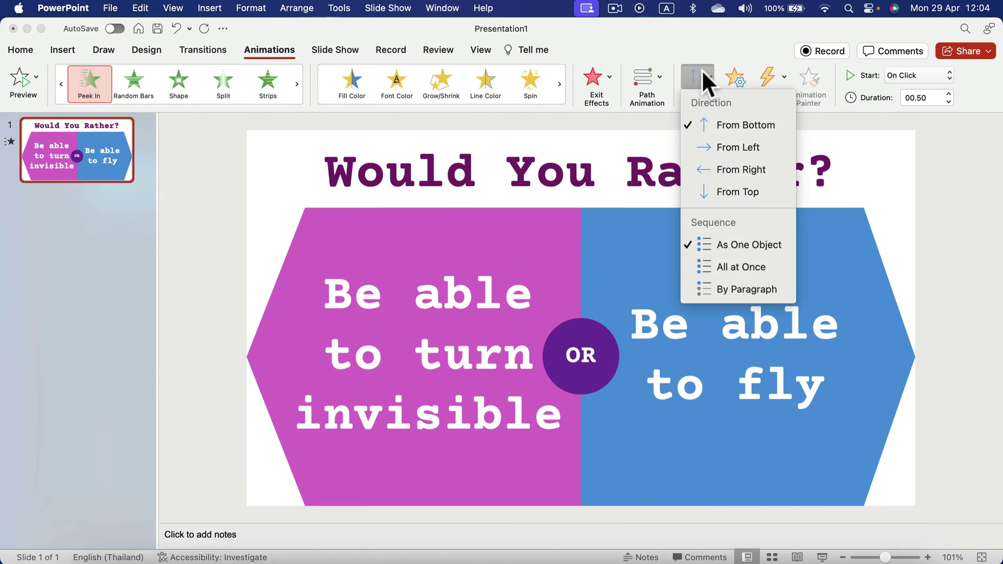
left_click(738, 146)
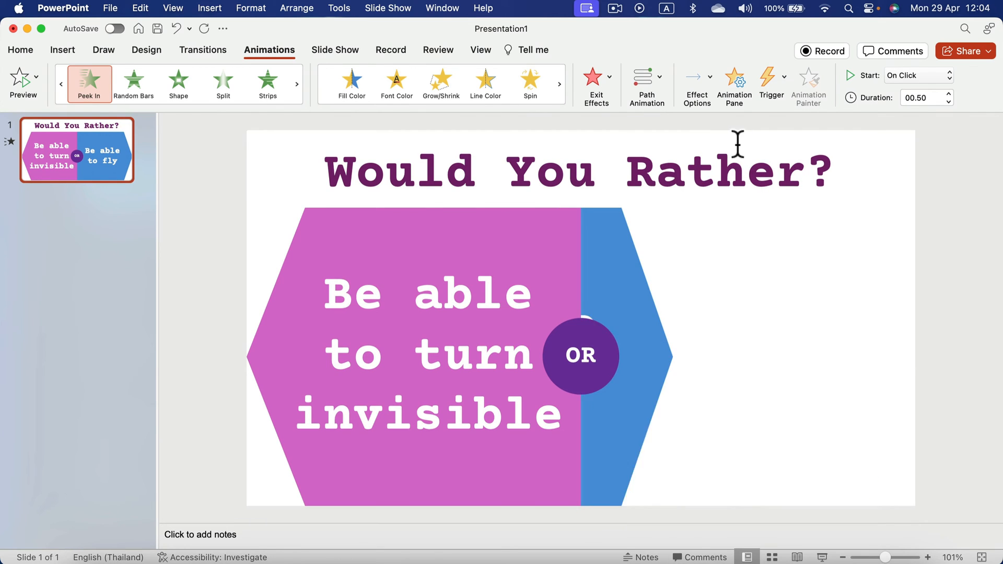
left_click(497, 239)
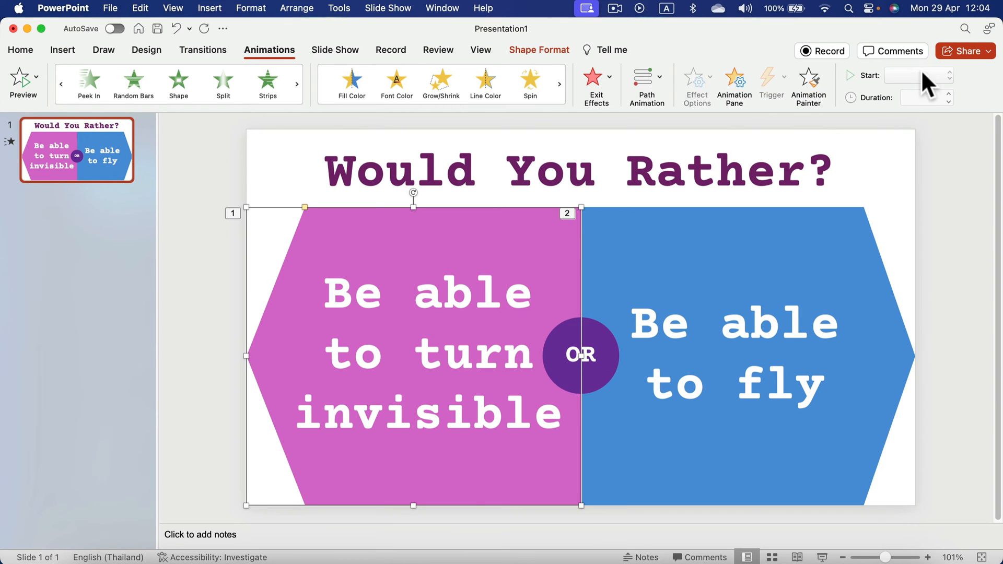
In the Animation Pane, make the 'Be able to turn invisible' animation start After Previous.
left_click(735, 85)
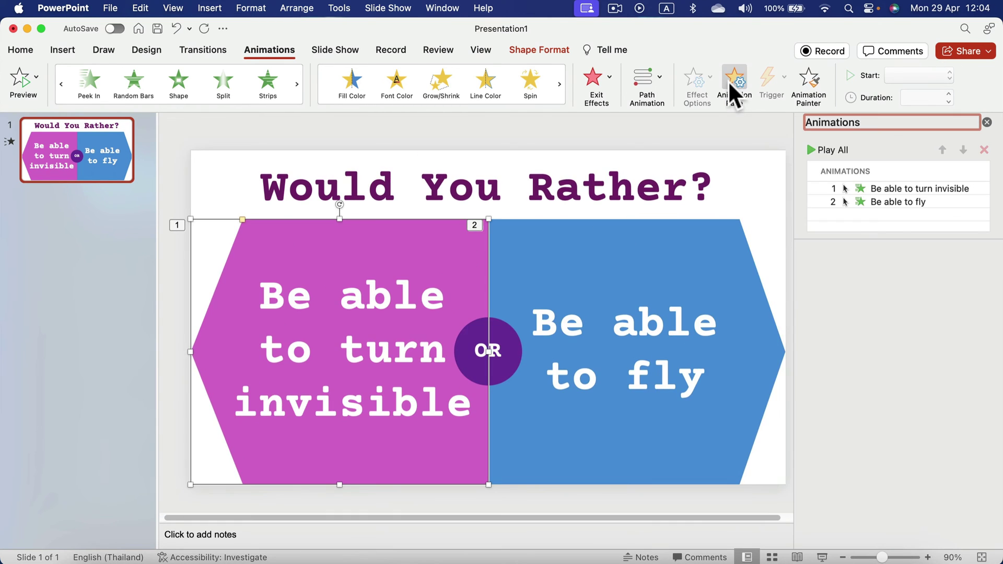
left_click(903, 188)
left_click(930, 76)
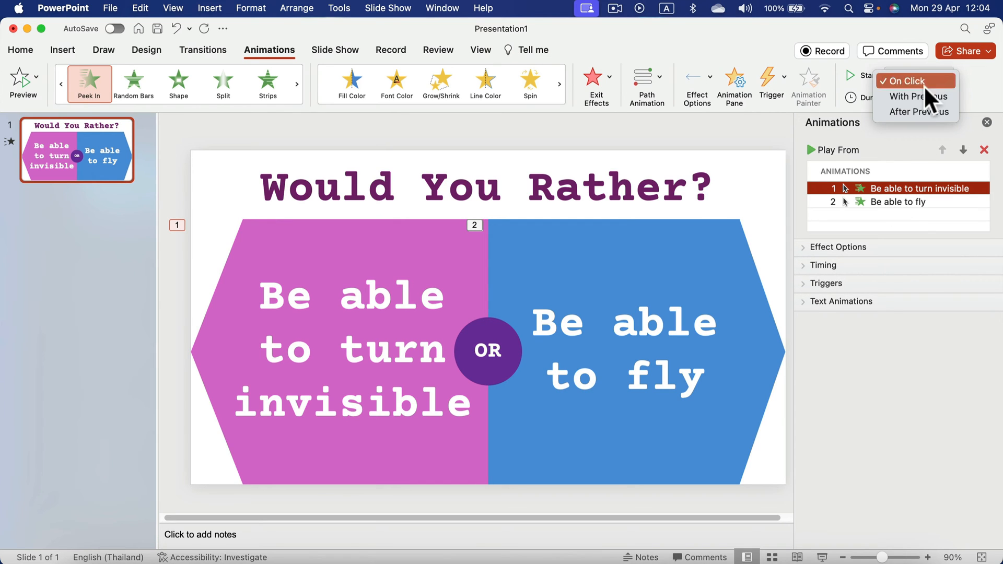
left_click(922, 112)
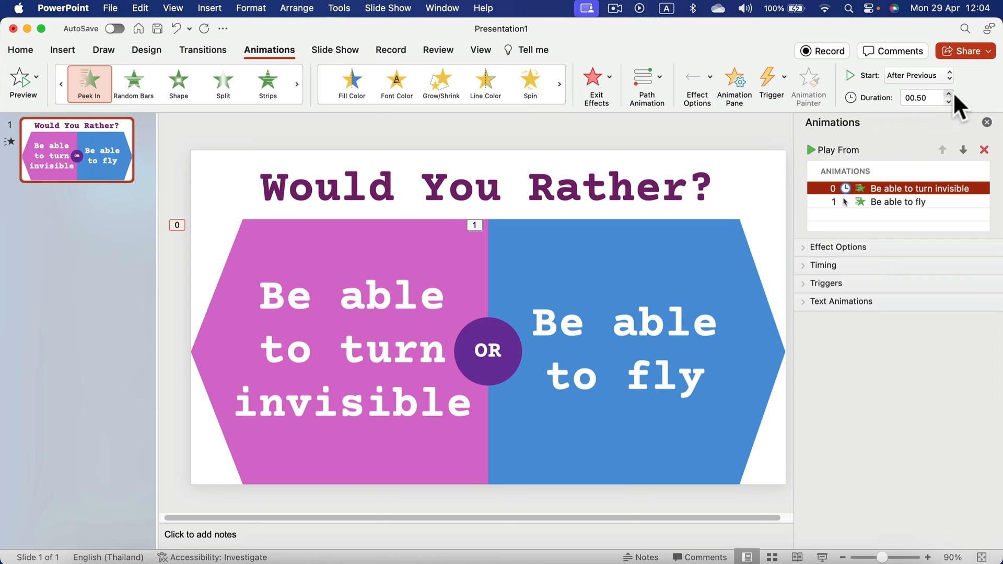
Make the 'Be able to fly' animation start After Previous with a 01.00 duration.
left_click(892, 202)
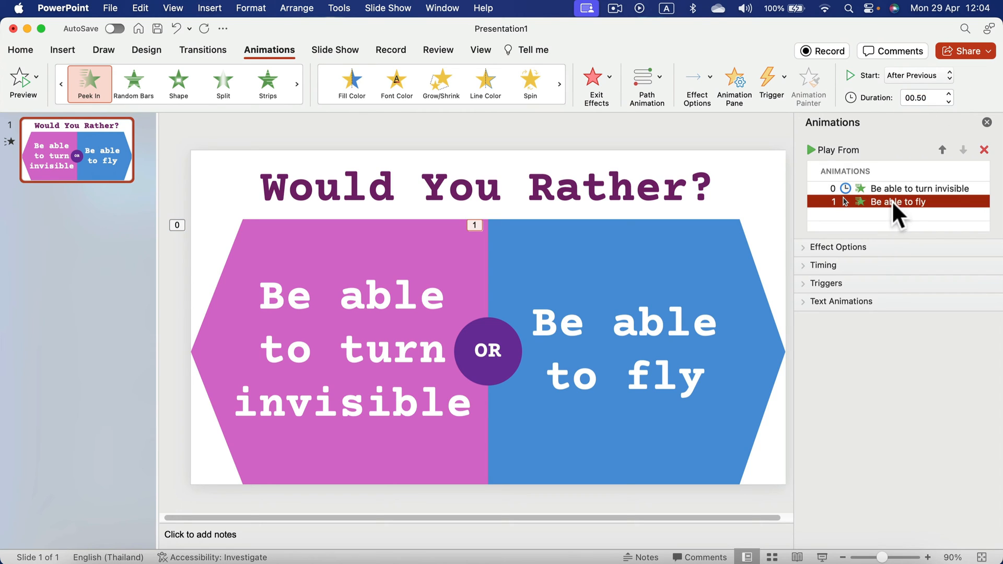
left_click(918, 75)
left_click(920, 109)
left_click(949, 93)
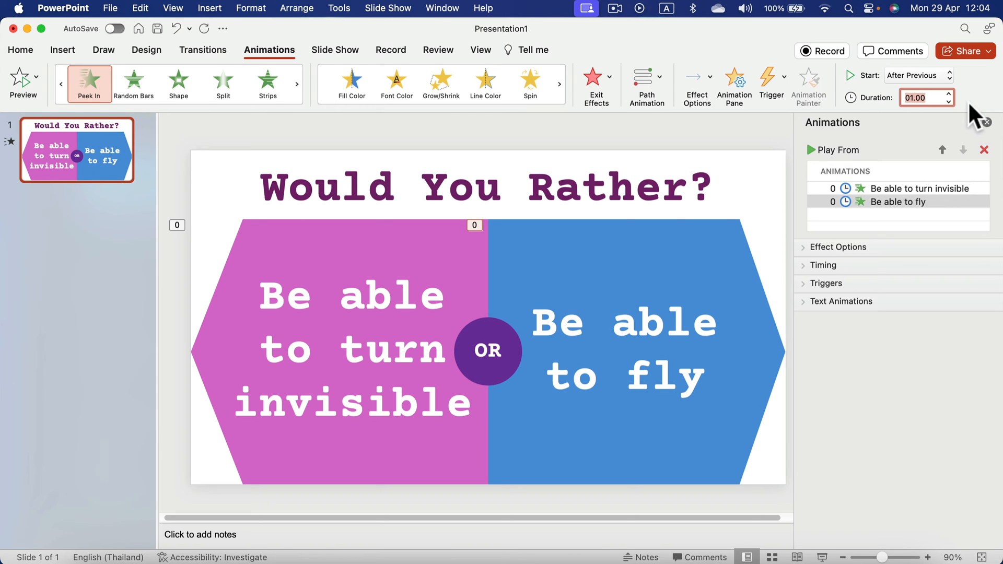
left_click(987, 122)
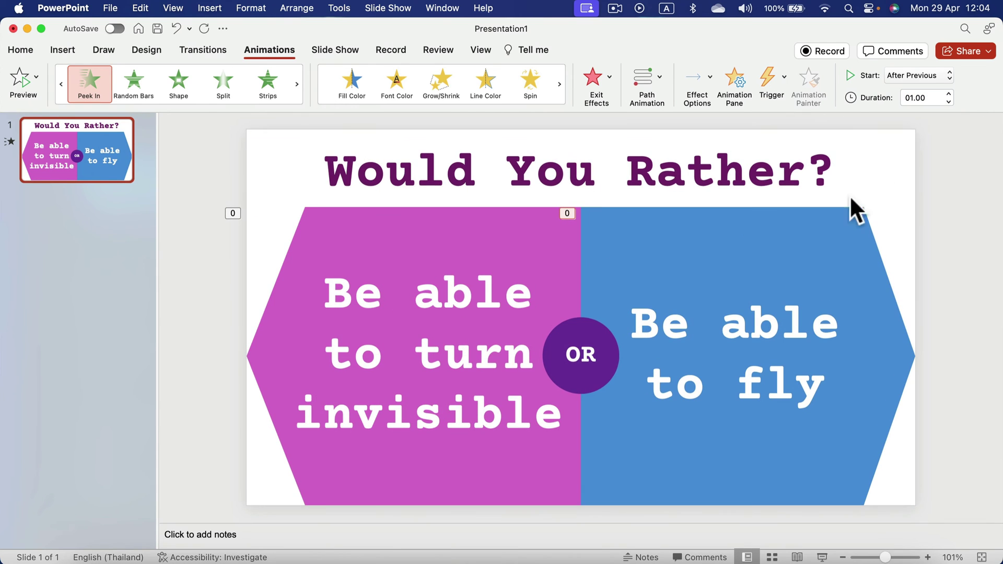
Duplicate slide 1 into a second slide.
right_click(115, 168)
left_click(206, 261)
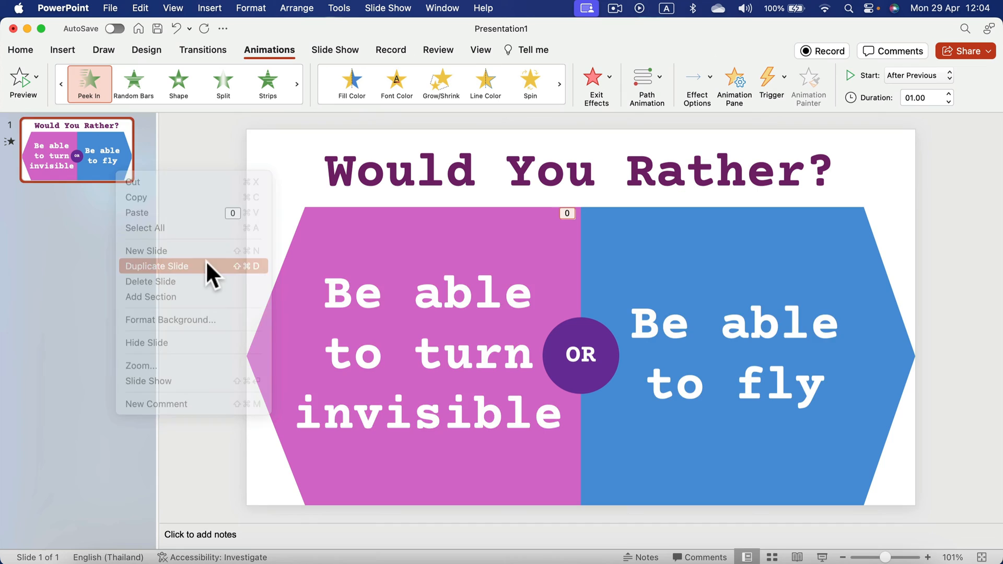
type("???")
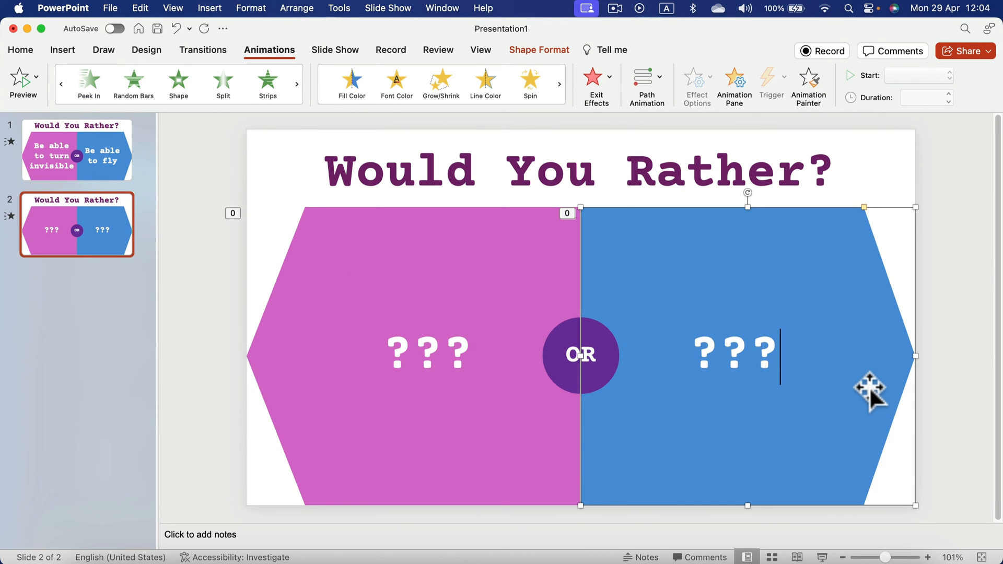
Duplicate slide 2 into a third slide and return to slide 1 for transitions.
right_click(97, 204)
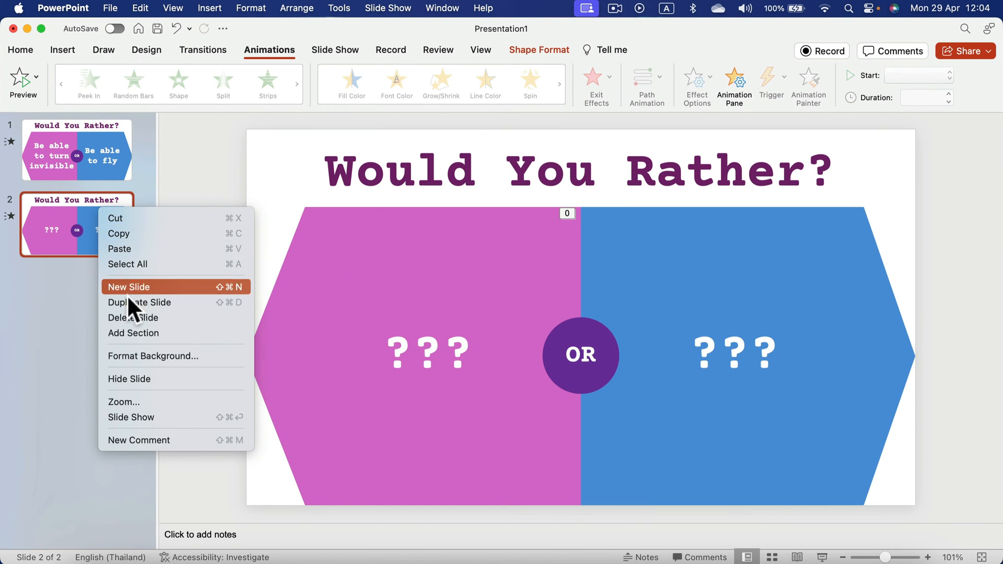
left_click(140, 302)
left_click(77, 149)
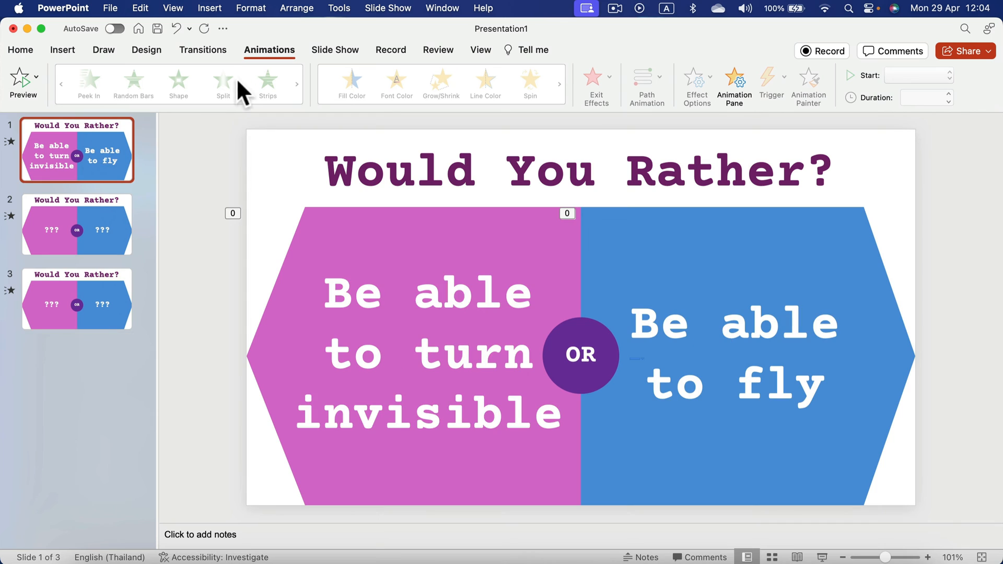
left_click(204, 49)
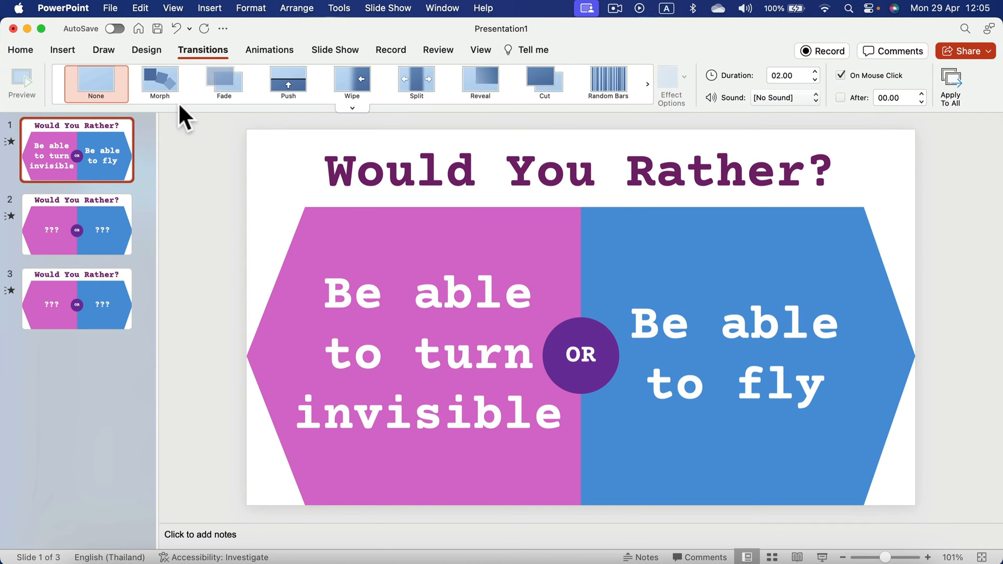
Apply the Fracture transition to every slide in the deck.
left_click(352, 107)
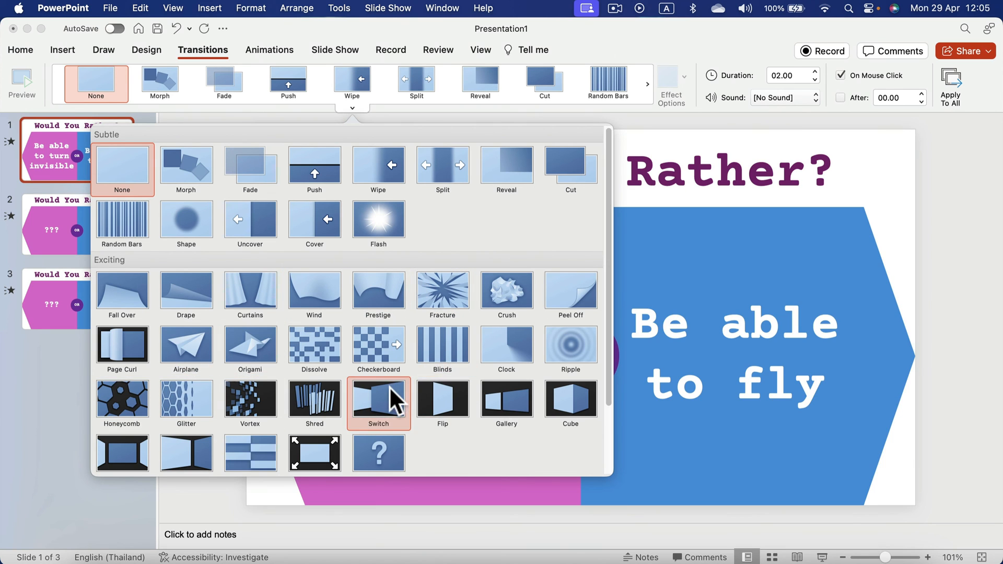
left_click(442, 294)
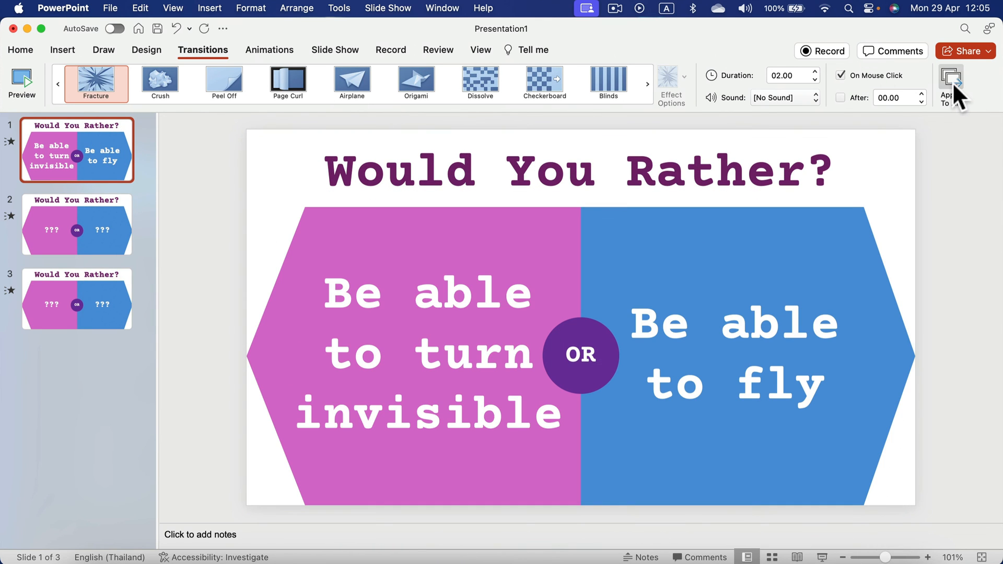
left_click(957, 97)
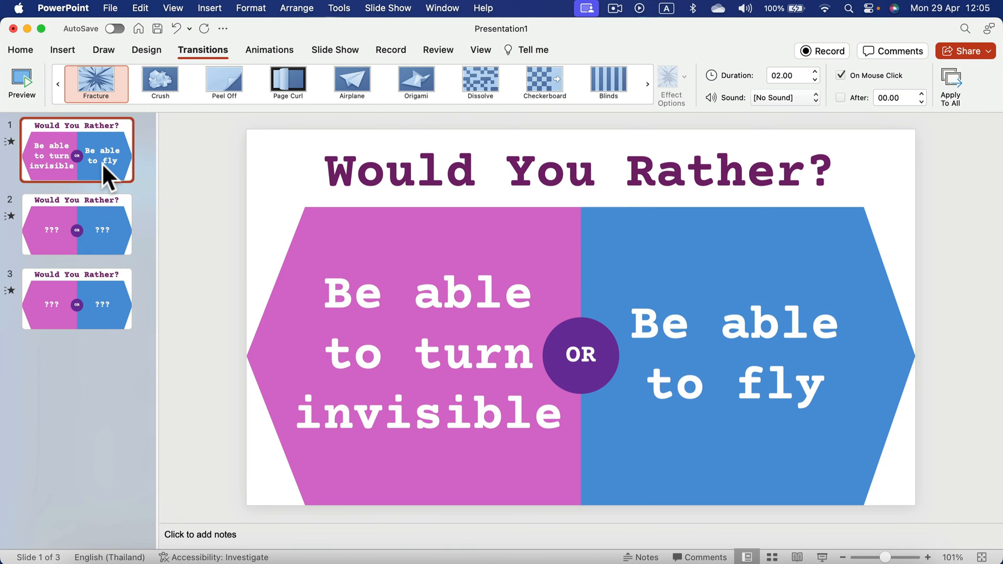
Start the slideshow from the current slide, slide 1.
left_click(335, 50)
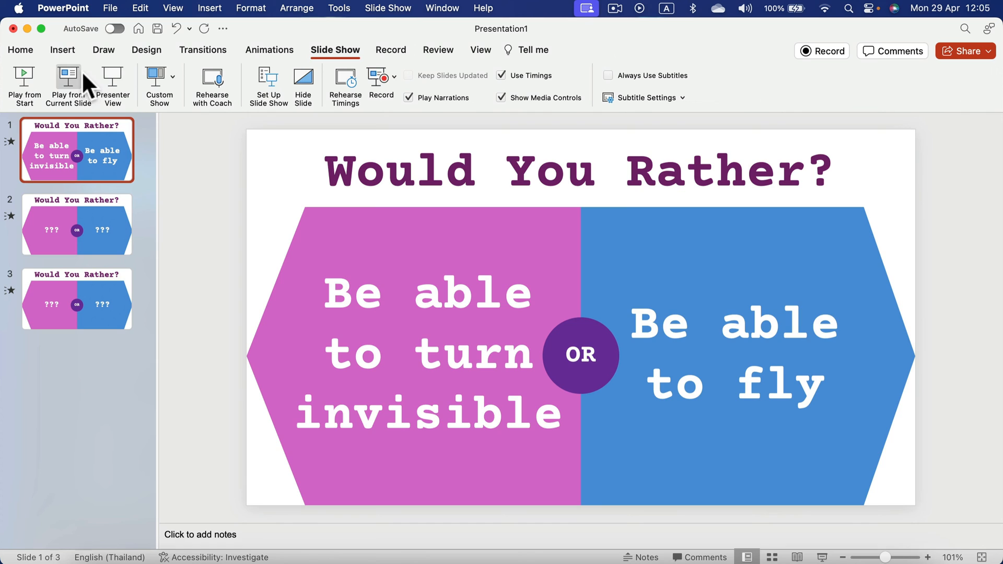
left_click(82, 70)
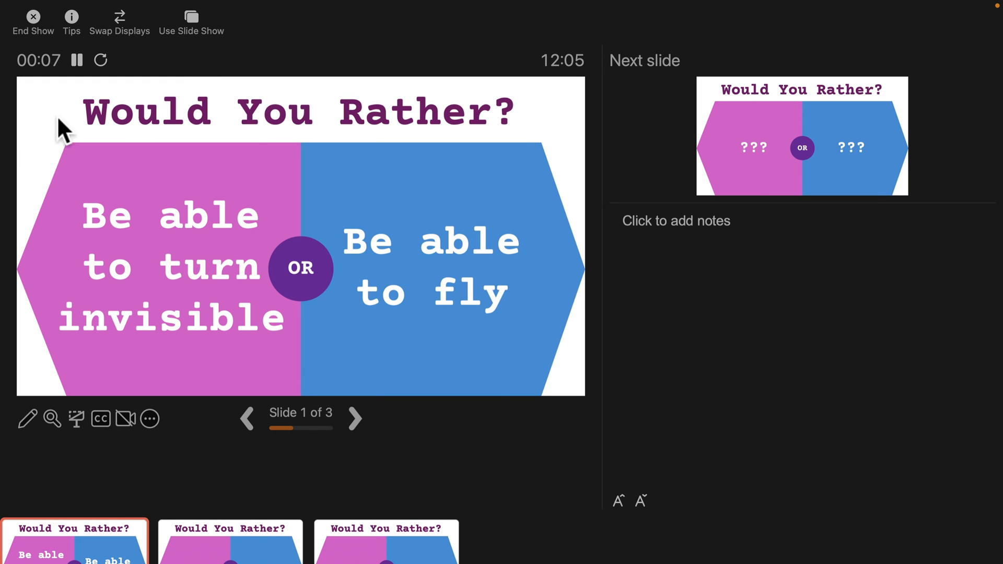
Advance through slides 2 and 3 and their animations to the end of the show.
left_click(246, 133)
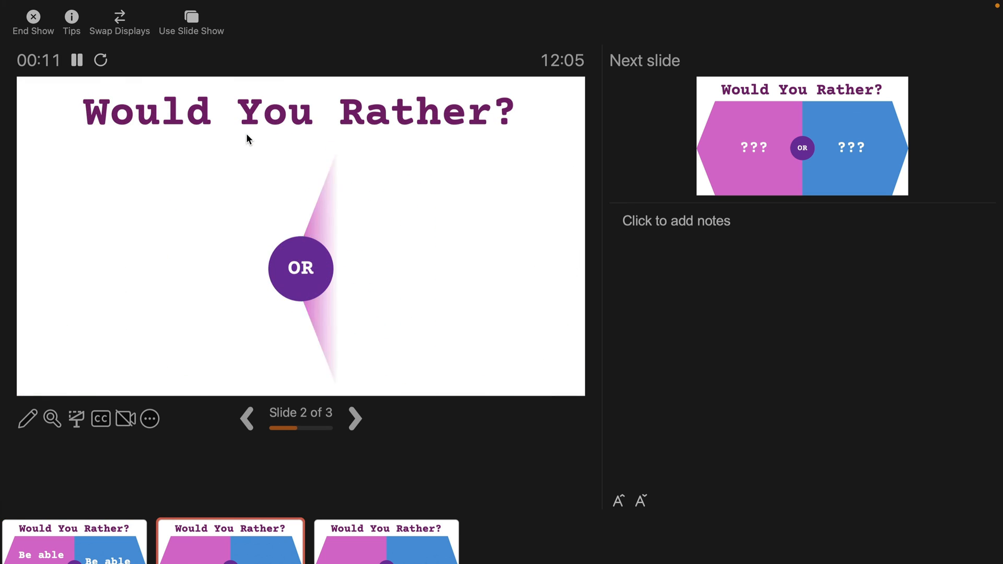
left_click(246, 134)
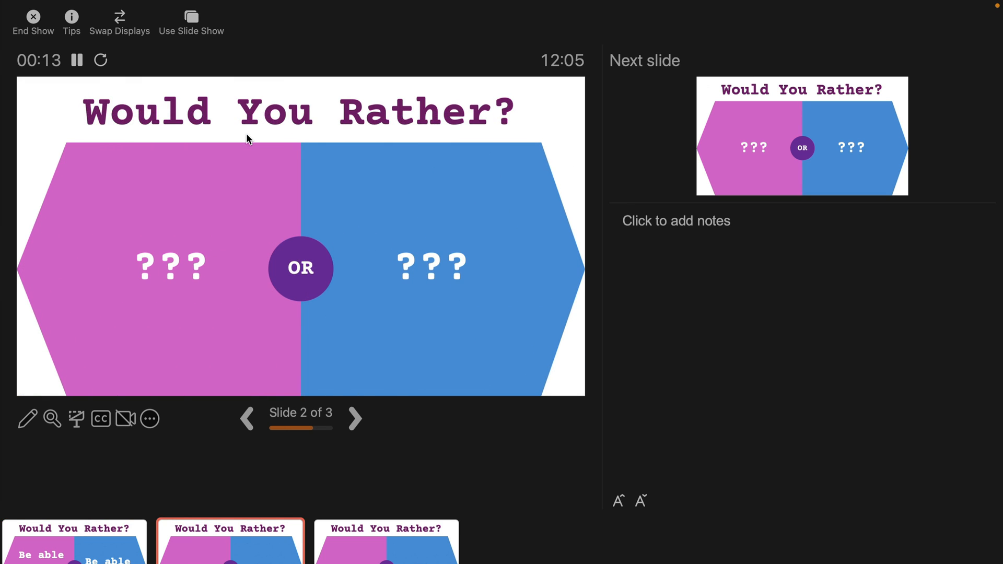
left_click(247, 133)
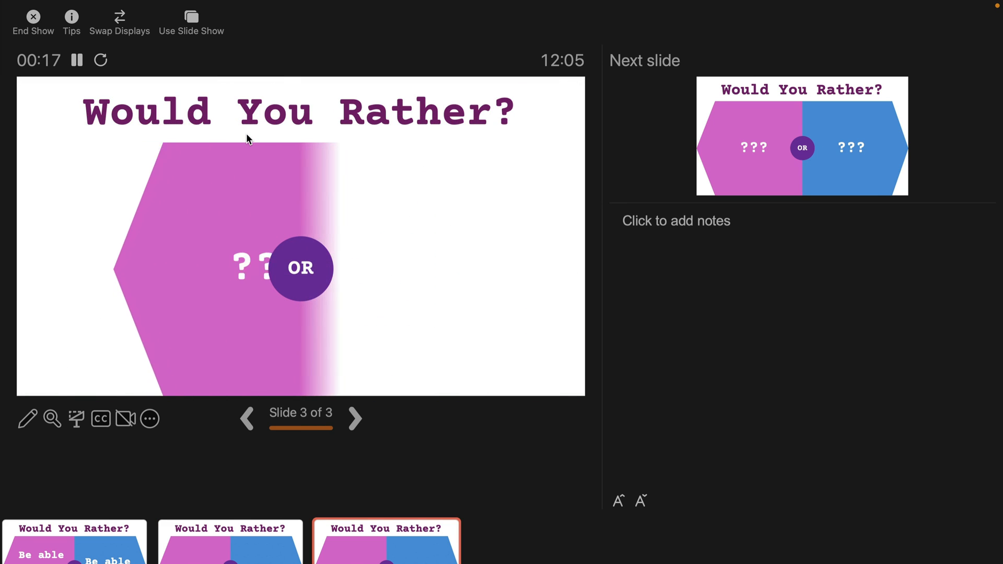
left_click(247, 134)
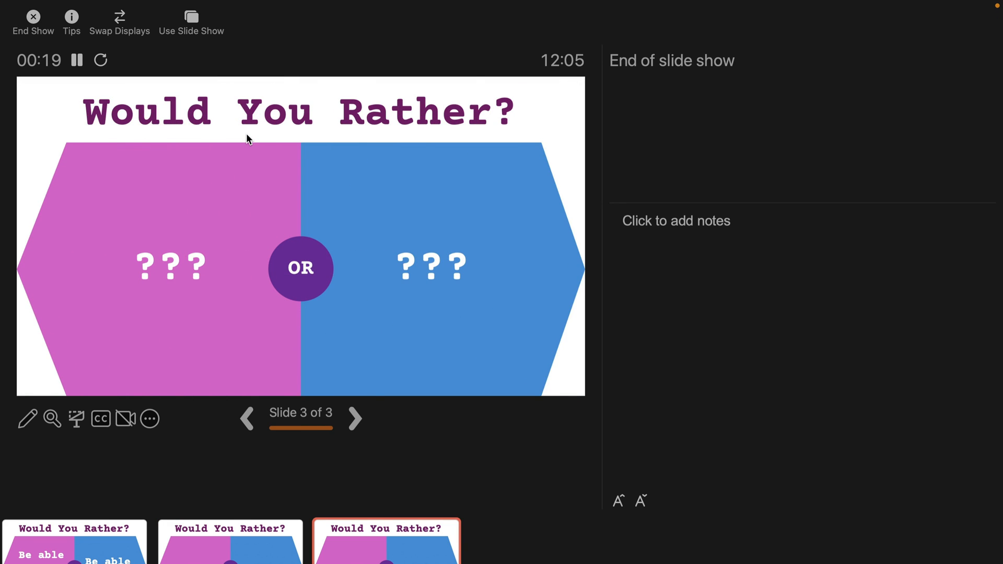